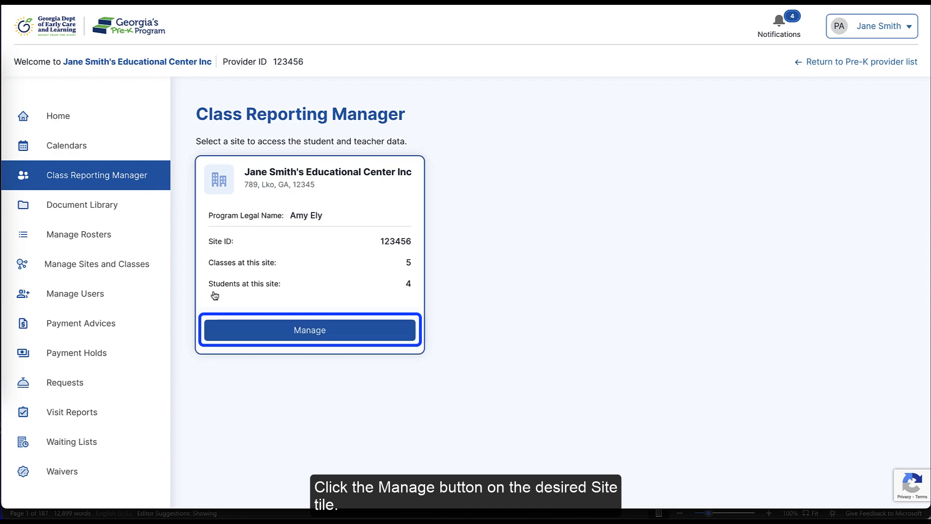
# Step: From the site tile's Manage view, go to Teacher Data and start Add Teacher
pyautogui.click(235, 333)
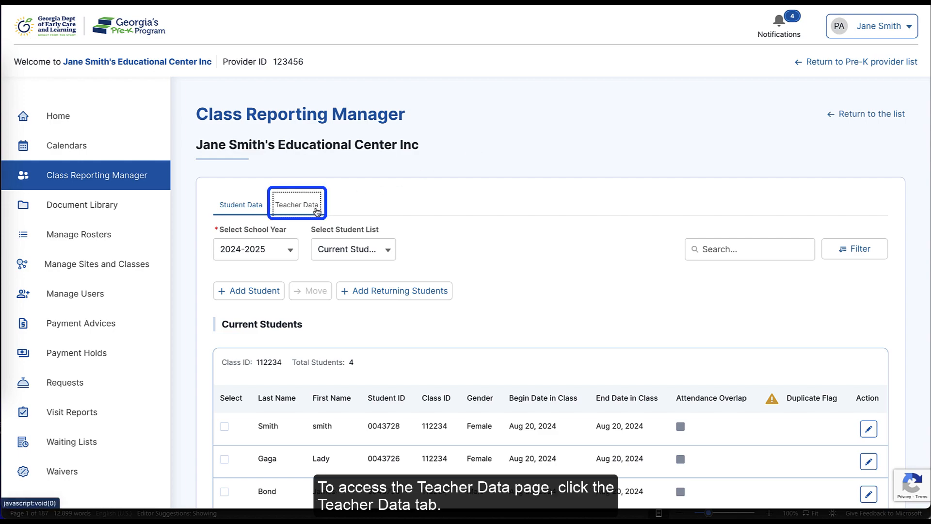
pyautogui.click(315, 206)
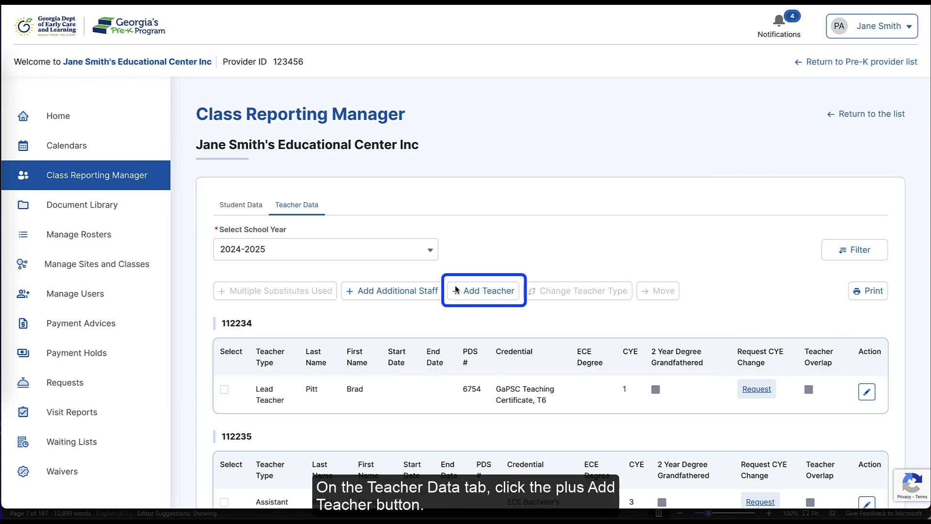
pyautogui.click(458, 291)
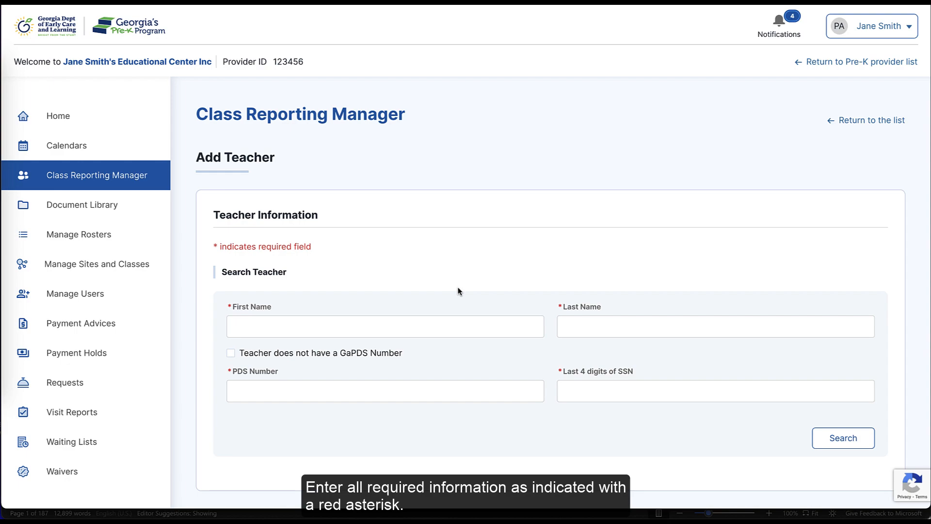
# Step: Enter the new teacher's first and last name, correcting a typo in the first name
pyautogui.click(424, 323)
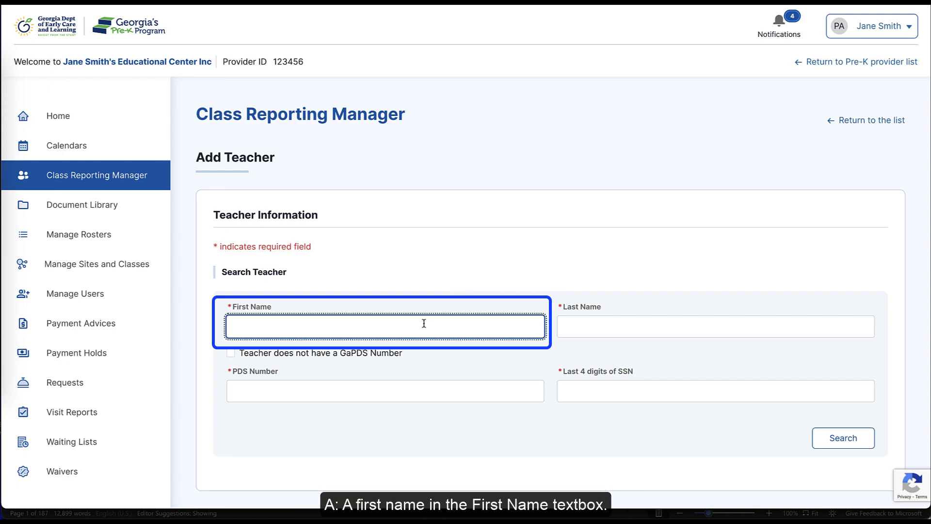
pyautogui.write('Tayloe')
pyautogui.press('BackSpace')
pyautogui.write('r')
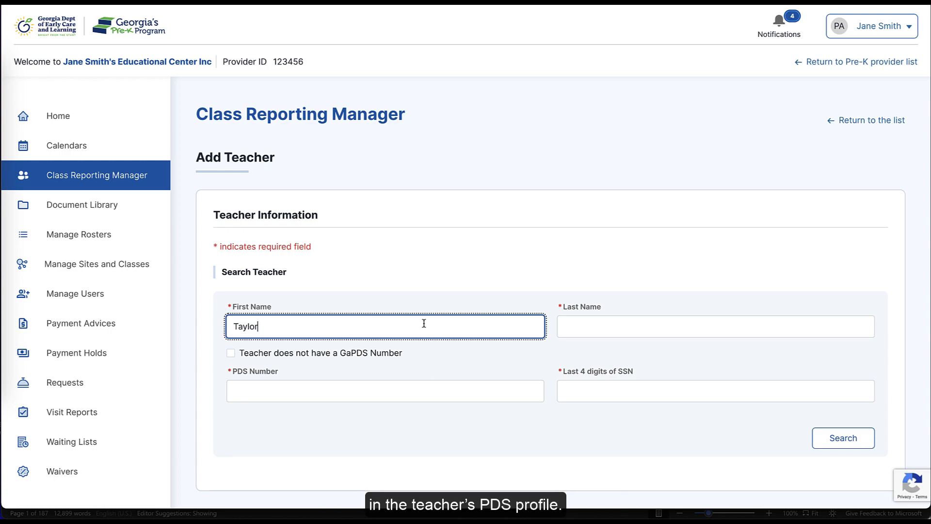
pyautogui.click(604, 332)
pyautogui.write('Swift')
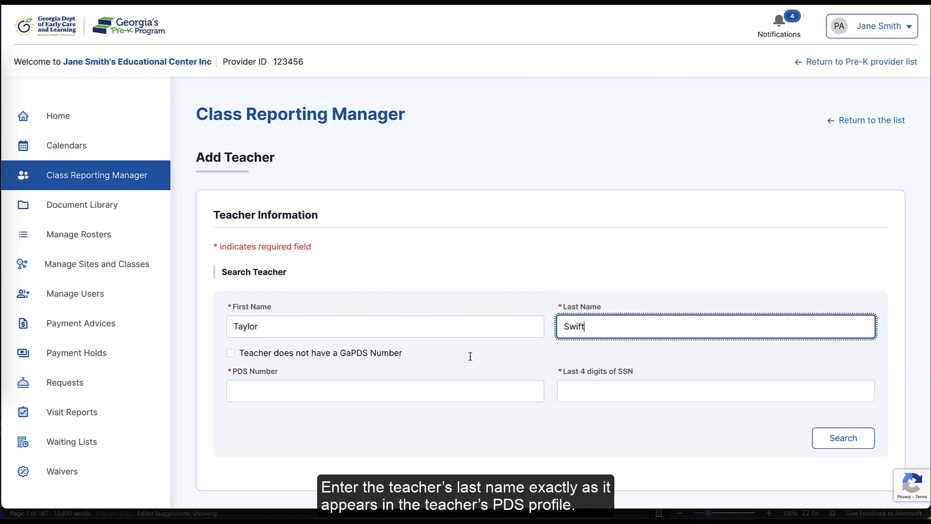
# Step: Mark the teacher as having no GaPDS number, add the last four SSN digits, and search
pyautogui.click(435, 397)
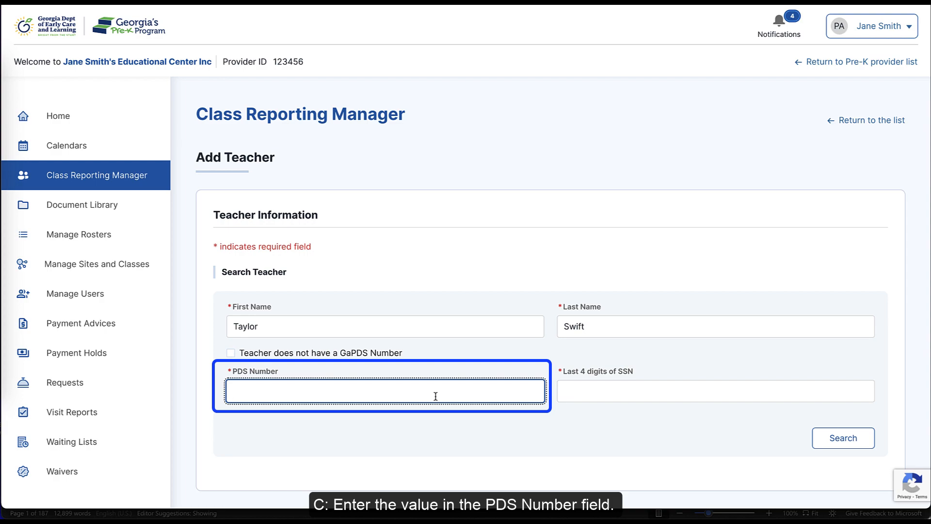
pyautogui.write('1234567')
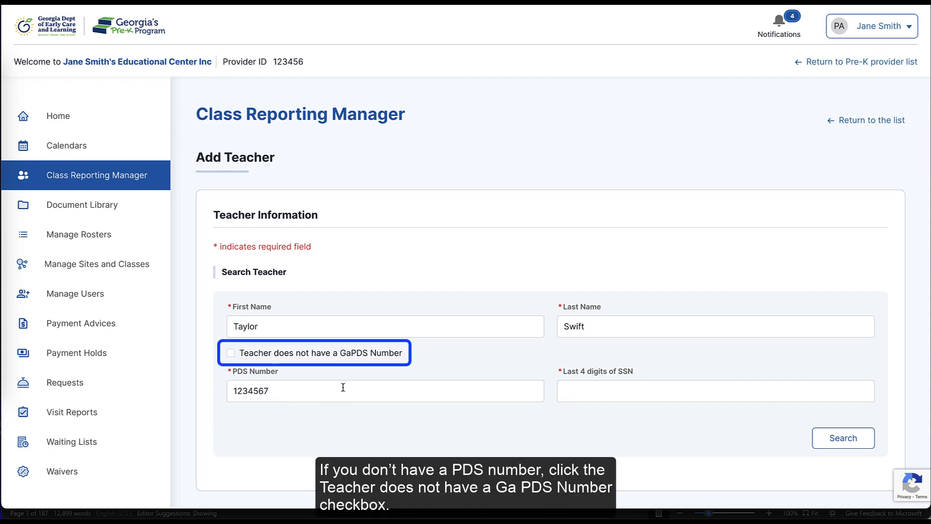
pyautogui.click(232, 352)
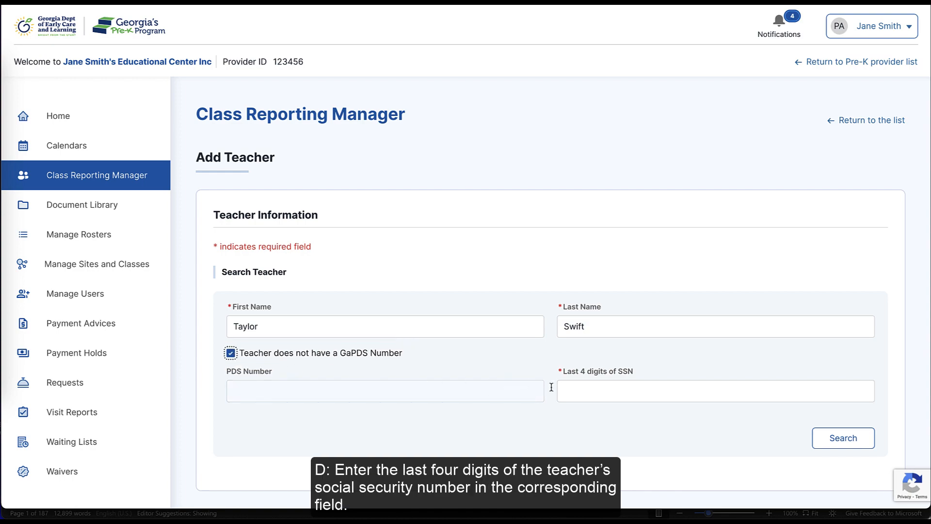
pyautogui.click(578, 390)
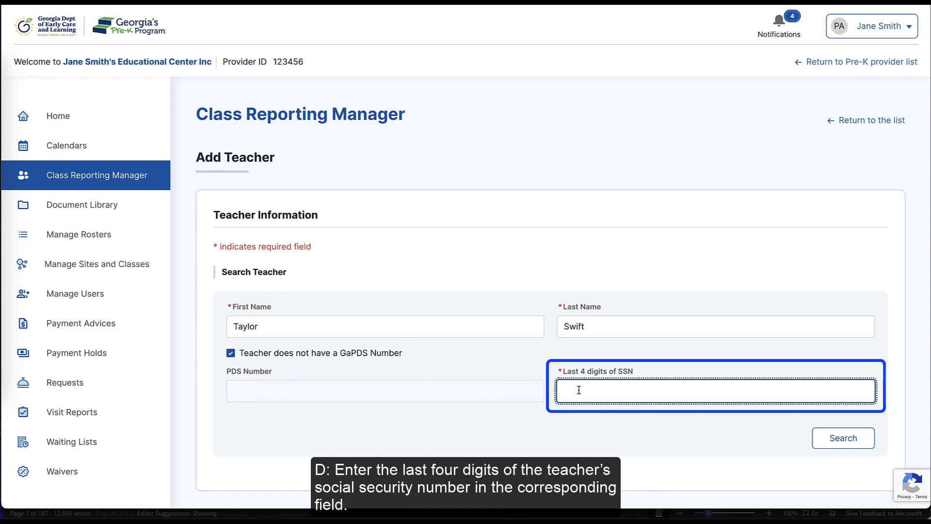
pyautogui.write('5678')
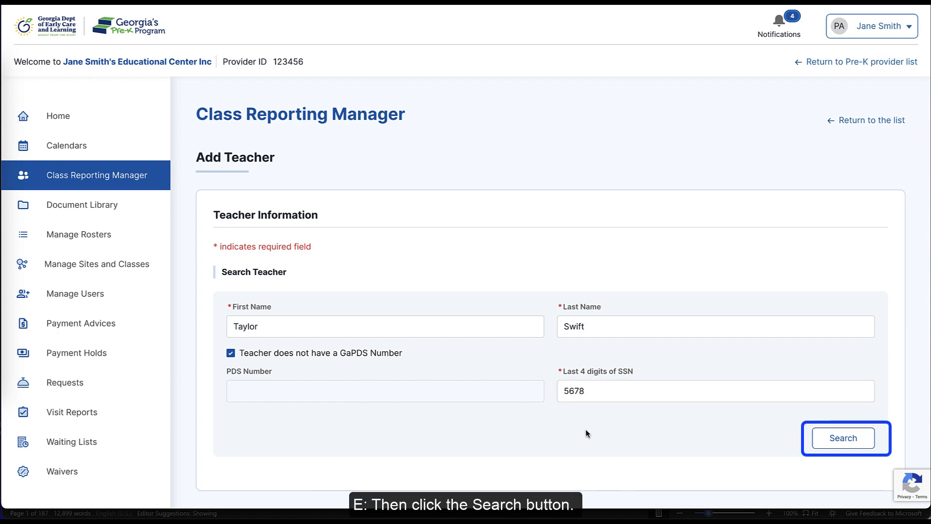
pyautogui.click(827, 447)
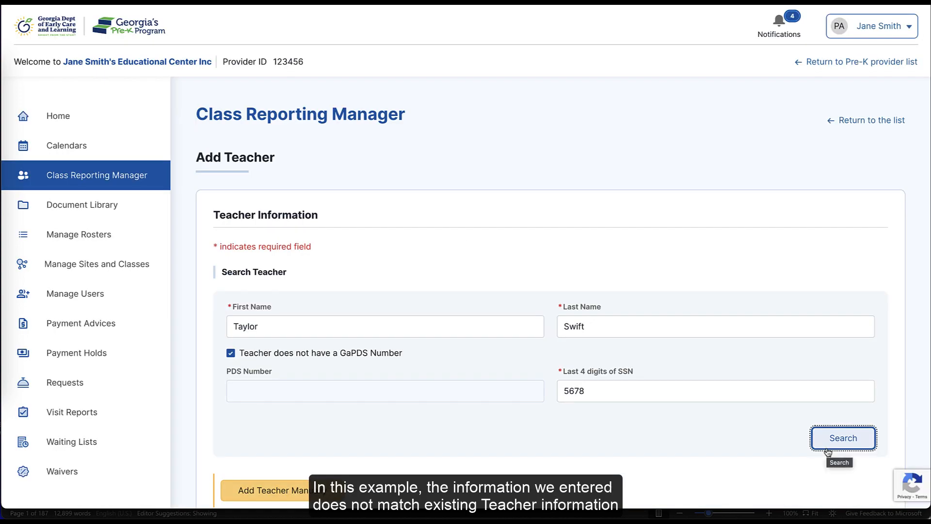
pyautogui.scroll(-2, 729, 446)
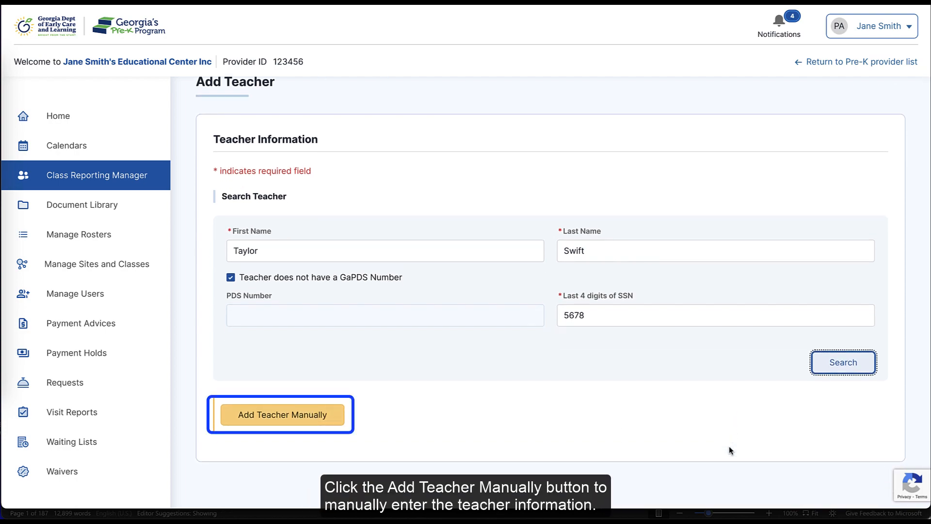
# Step: Switch to manual entry as a Lead Teacher, filling in the teacher's SSN and e-mail
pyautogui.click(329, 423)
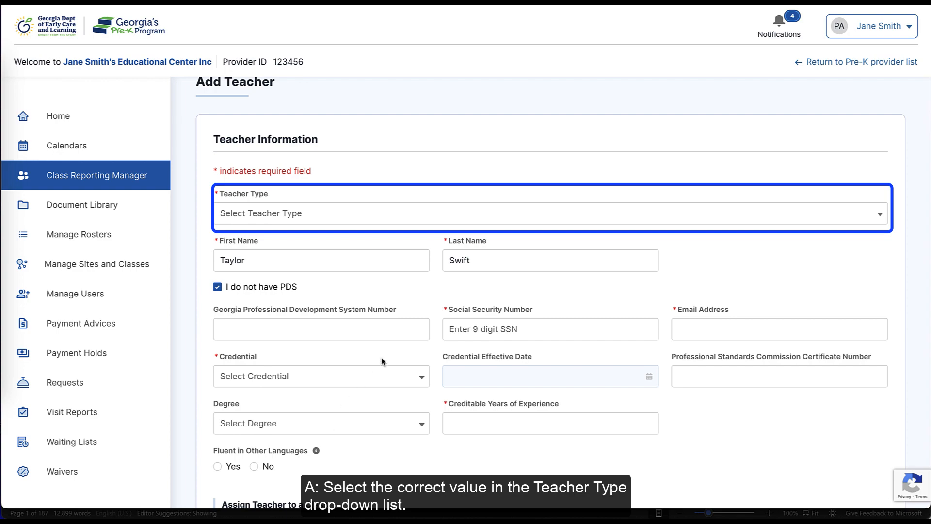
pyautogui.click(503, 214)
pyautogui.click(474, 239)
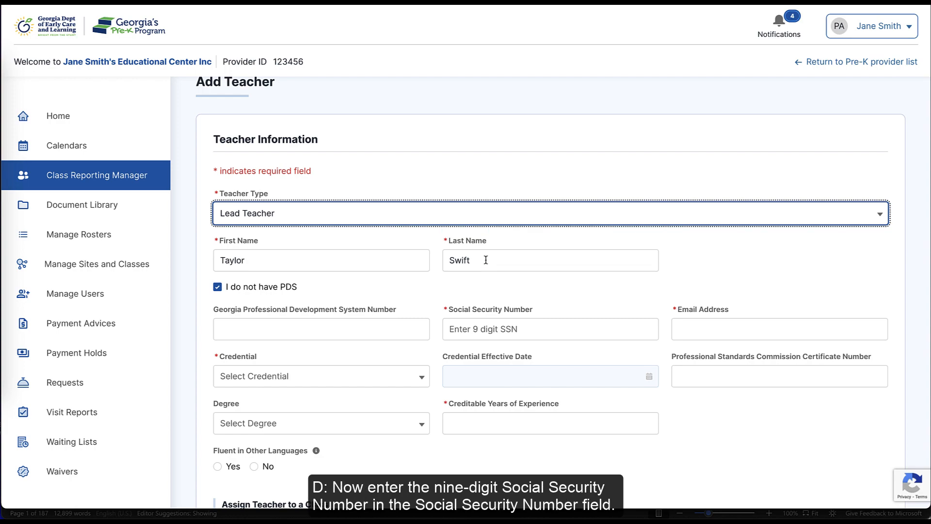
pyautogui.click(461, 320)
pyautogui.write('1')
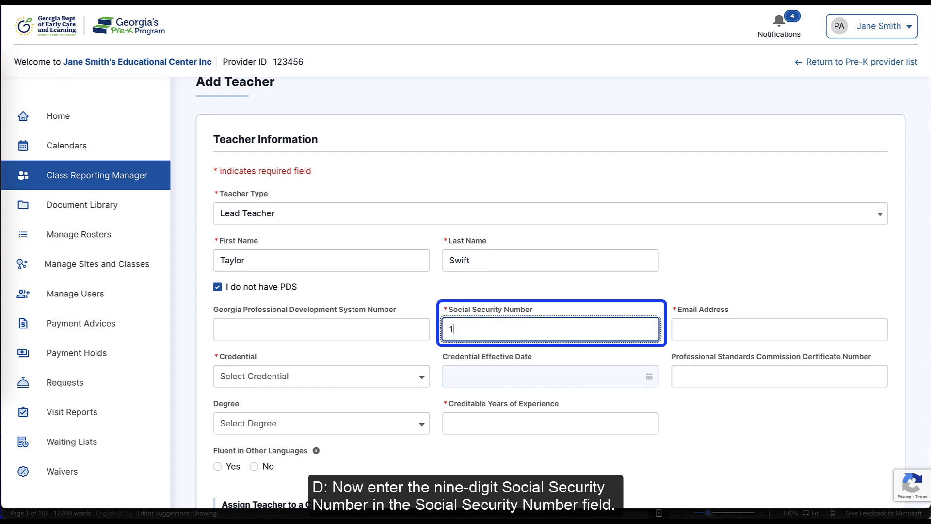
pyautogui.write('2345')
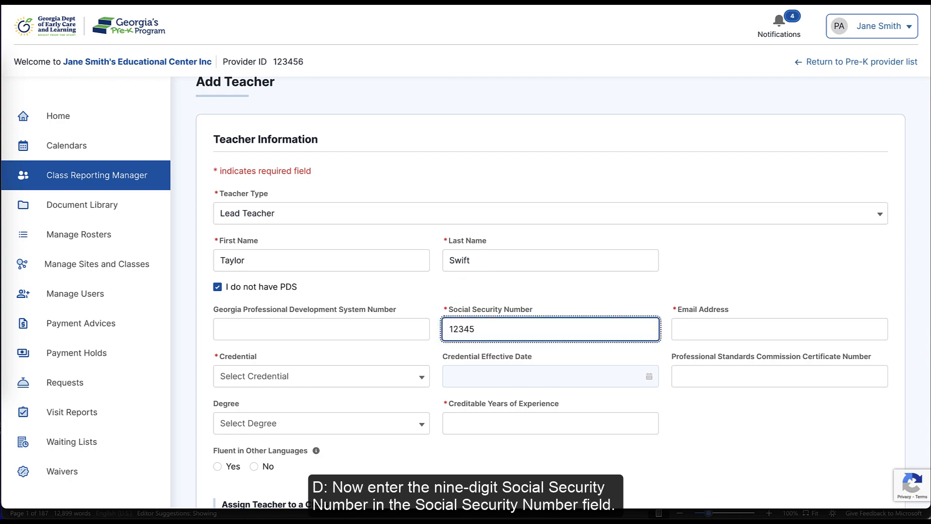
pyautogui.write('6789')
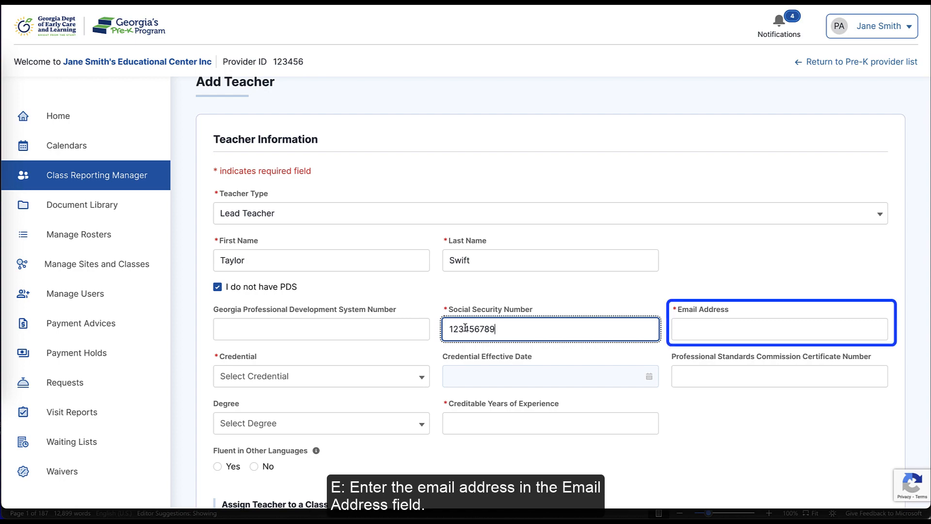
pyautogui.click(684, 329)
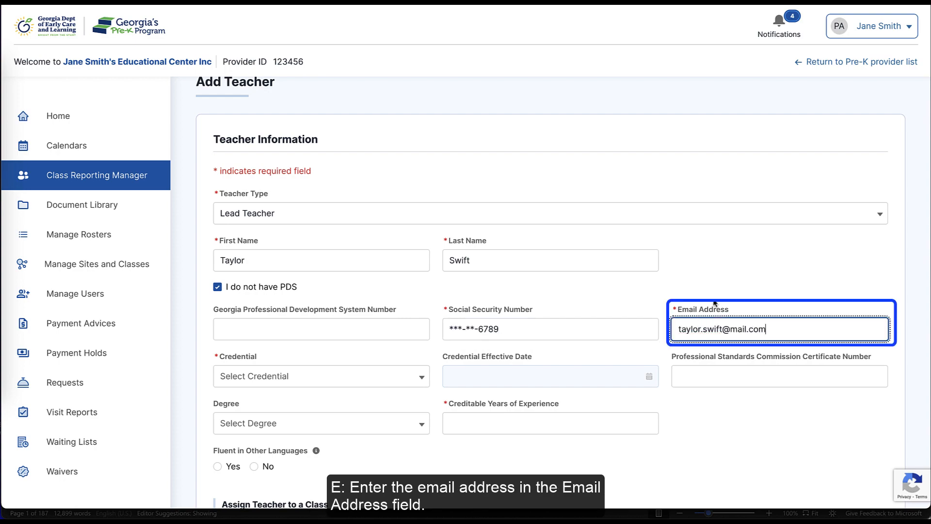
# Step: Set the credential to GaPSC Teaching Certificate, T4 with 5 creditable years of experience
pyautogui.click(416, 382)
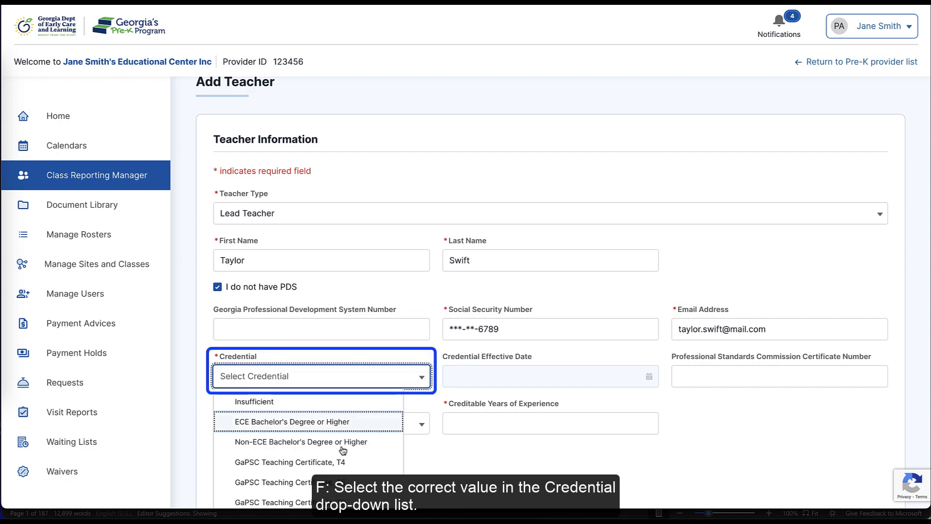
pyautogui.click(333, 460)
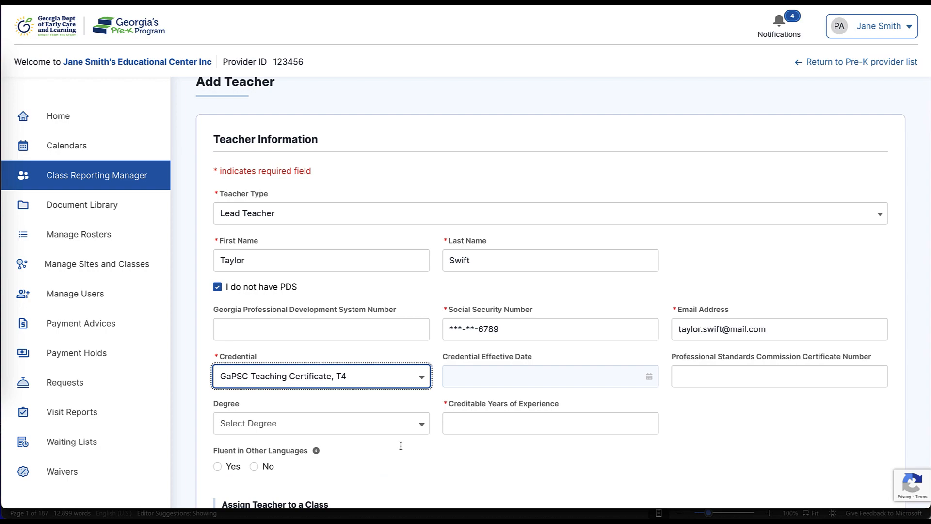
pyautogui.click(490, 426)
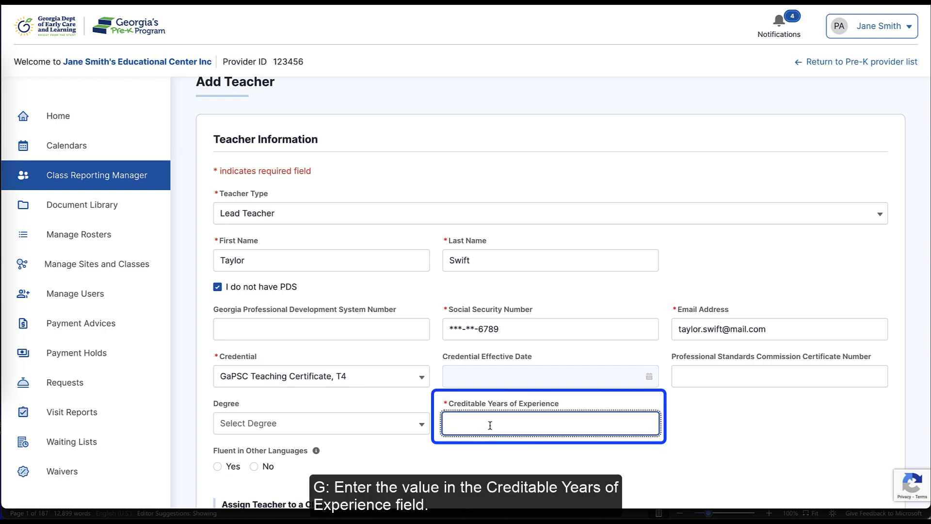
pyautogui.write('5')
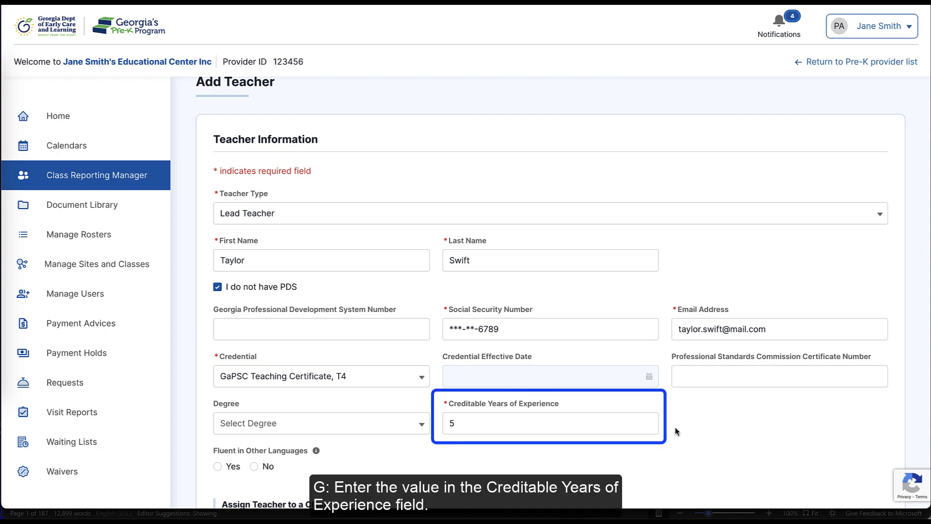
pyautogui.scroll(-2, 698, 430)
pyautogui.scroll(-3, 718, 429)
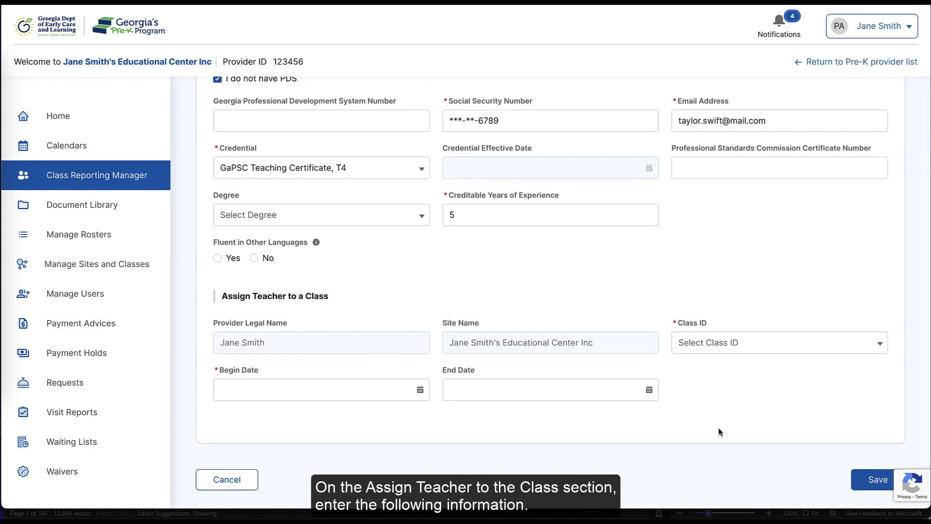
# Step: Assign the teacher to class 112236 beginning 7/1/2024 and save the record
pyautogui.click(781, 348)
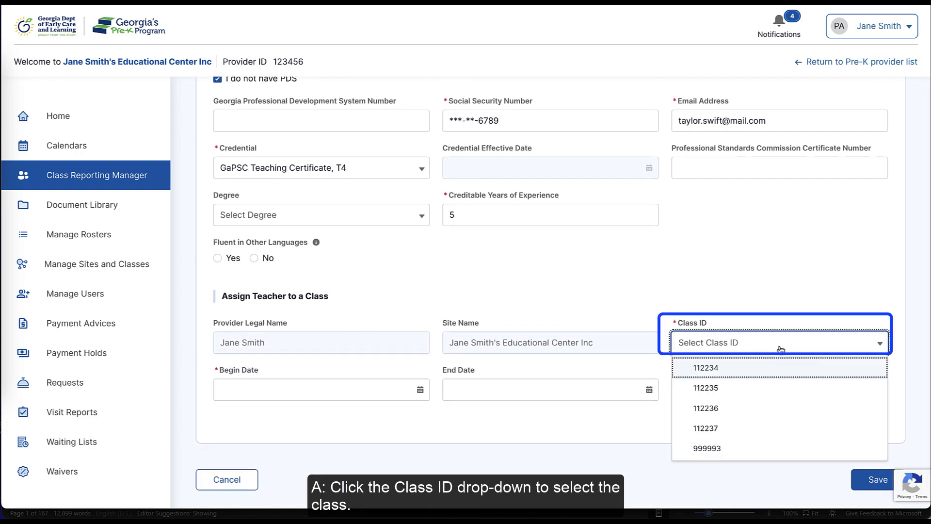
pyautogui.click(724, 413)
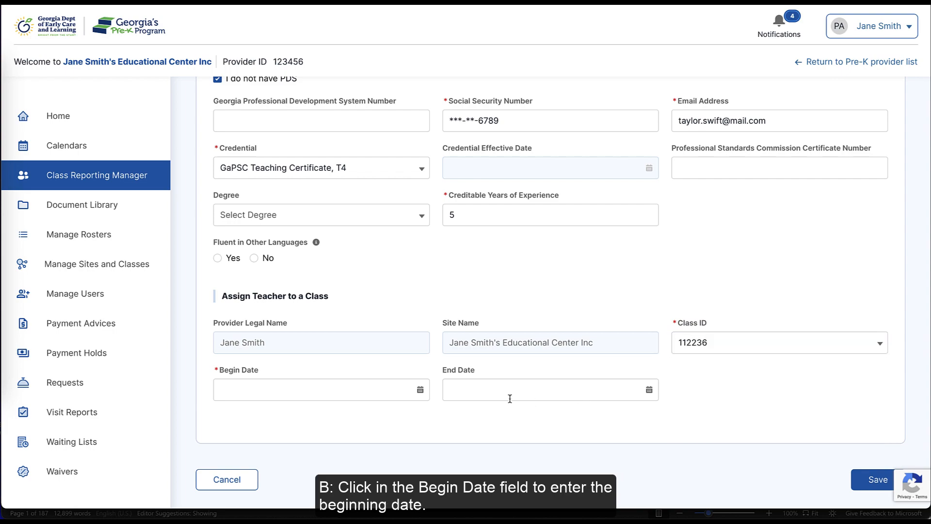
pyautogui.click(376, 387)
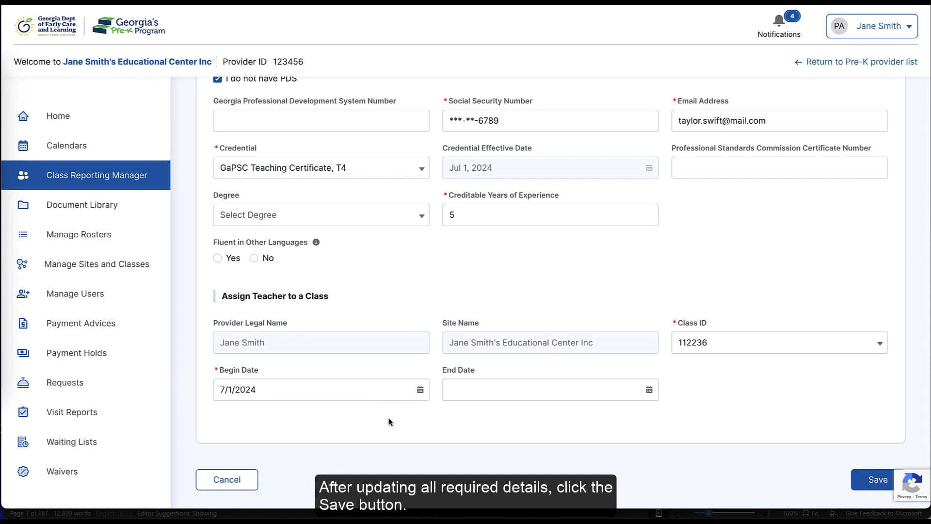
pyautogui.click(855, 488)
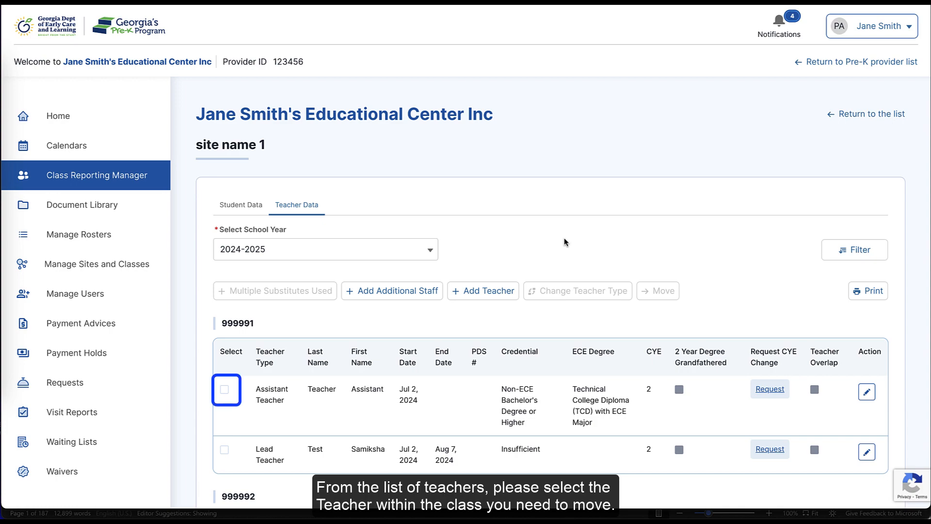
# Step: Select the Assistant Teacher row in class 999991 and bring up the Move Teachers dialog
pyautogui.click(224, 389)
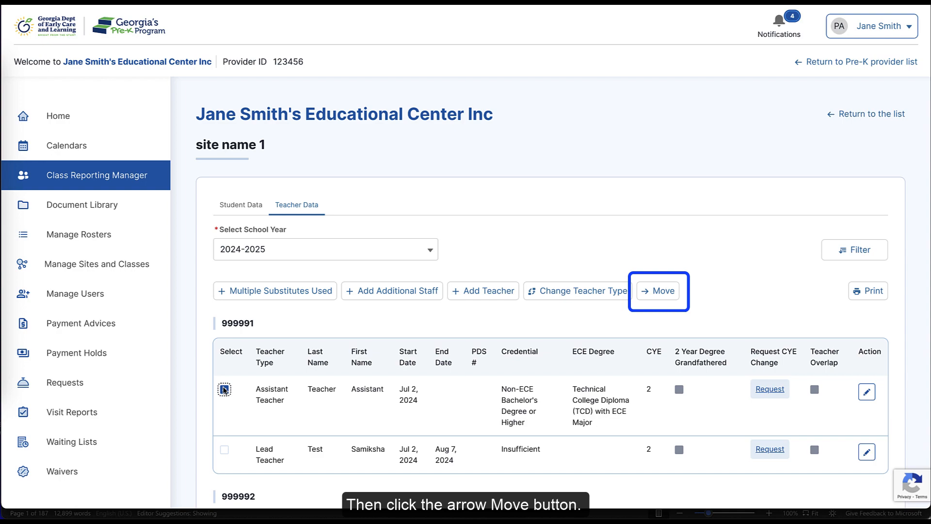
pyautogui.click(666, 299)
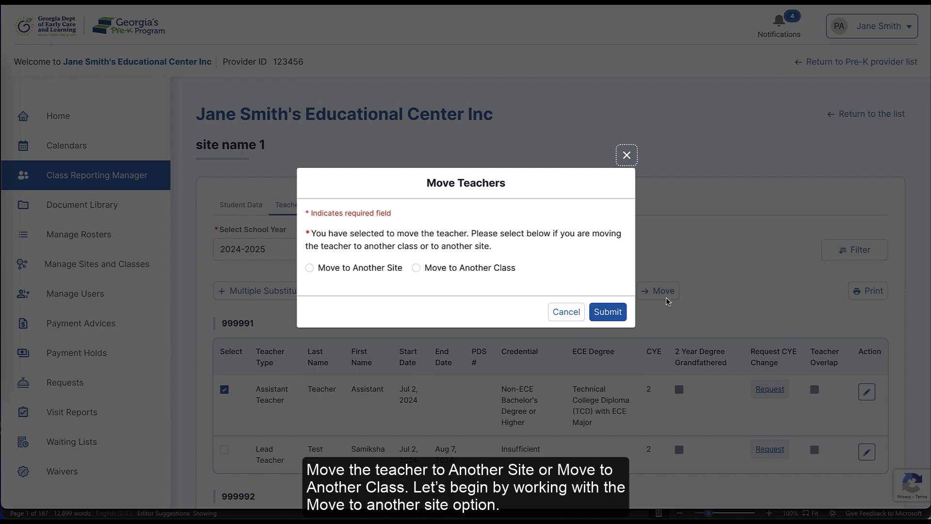
# Step: Move the teacher to Site Document456789, class 654321, as Assistant Teacher from Jul 26, 2024
pyautogui.click(310, 267)
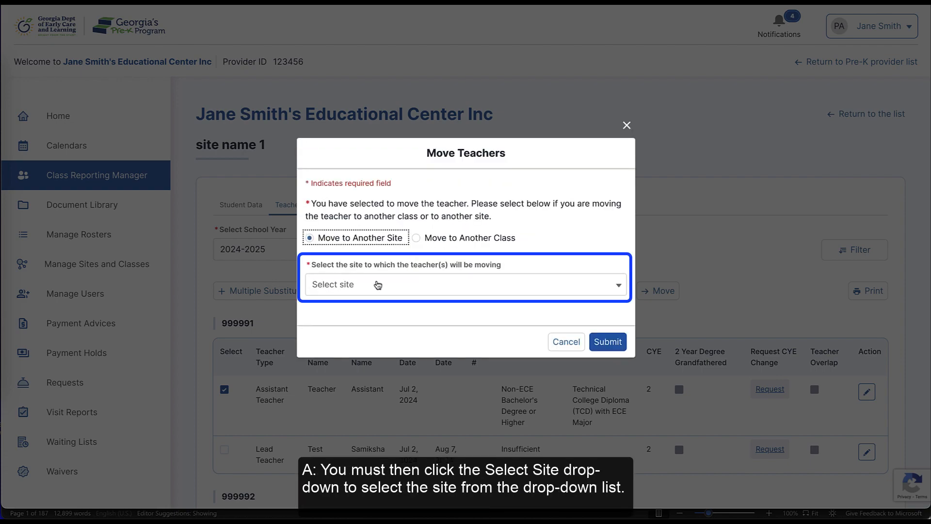
pyautogui.click(378, 284)
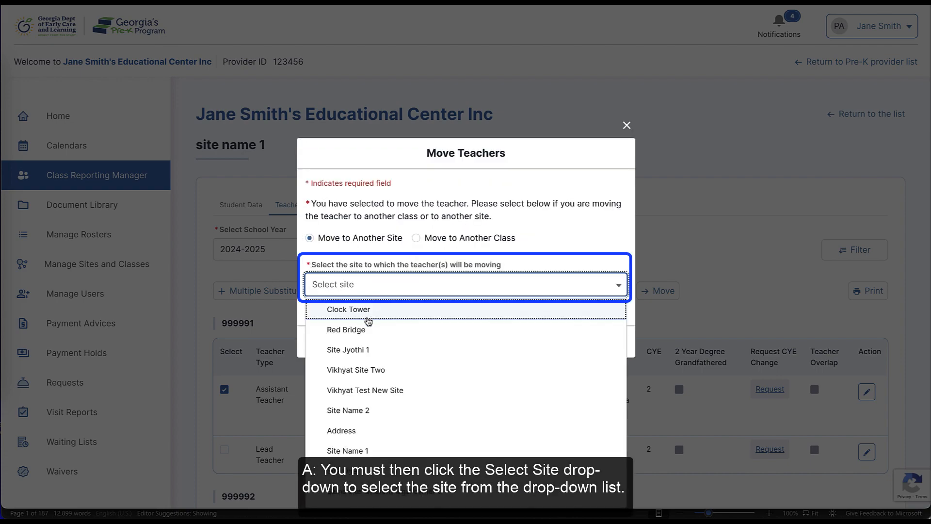
pyautogui.scroll(-5, 368, 321)
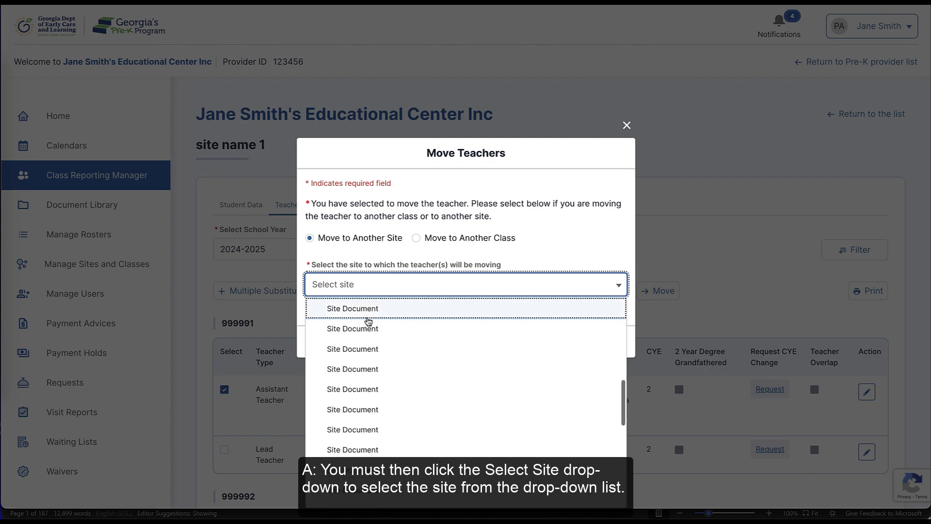
pyautogui.scroll(-2, 369, 322)
pyautogui.click(366, 403)
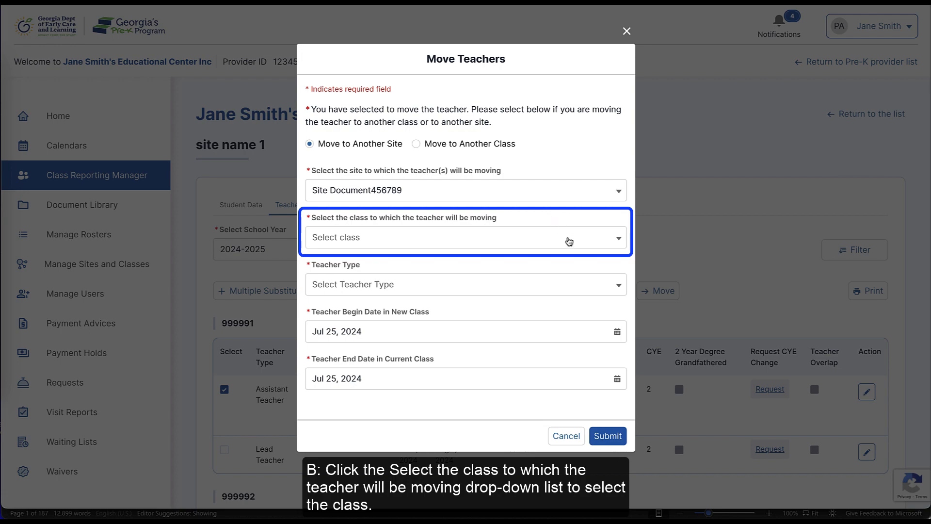
pyautogui.click(569, 241)
pyautogui.click(556, 268)
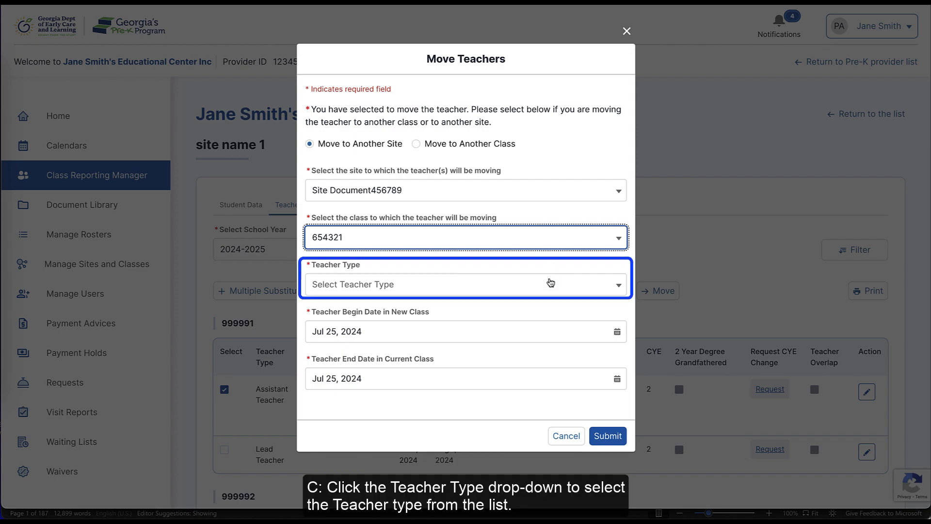
pyautogui.click(547, 285)
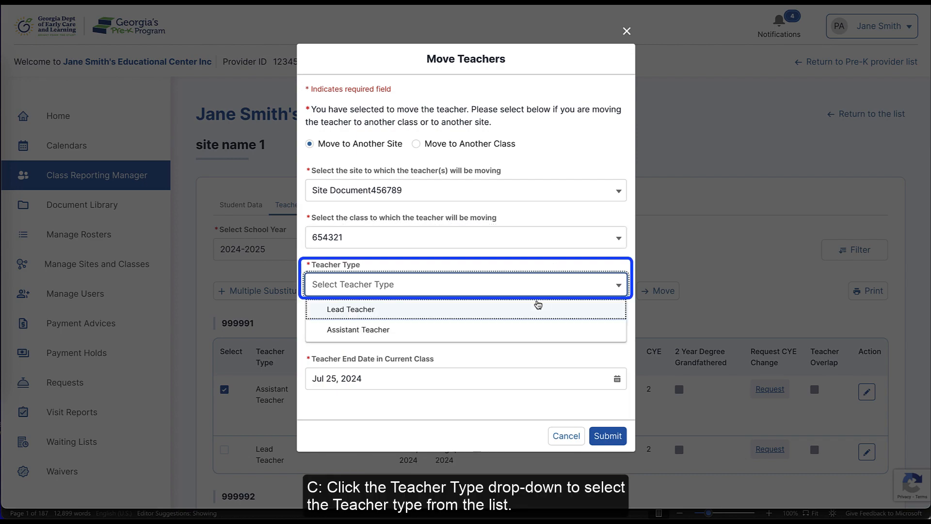
pyautogui.click(524, 331)
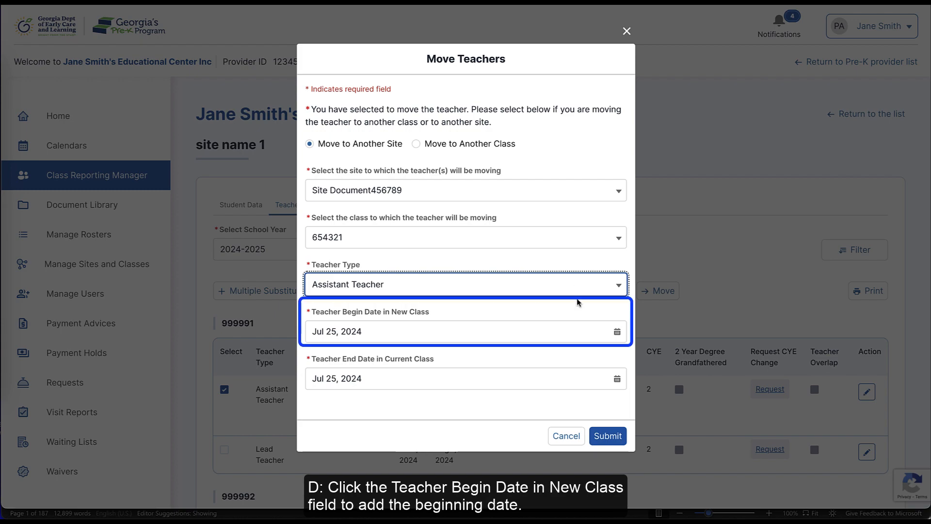
pyautogui.click(564, 331)
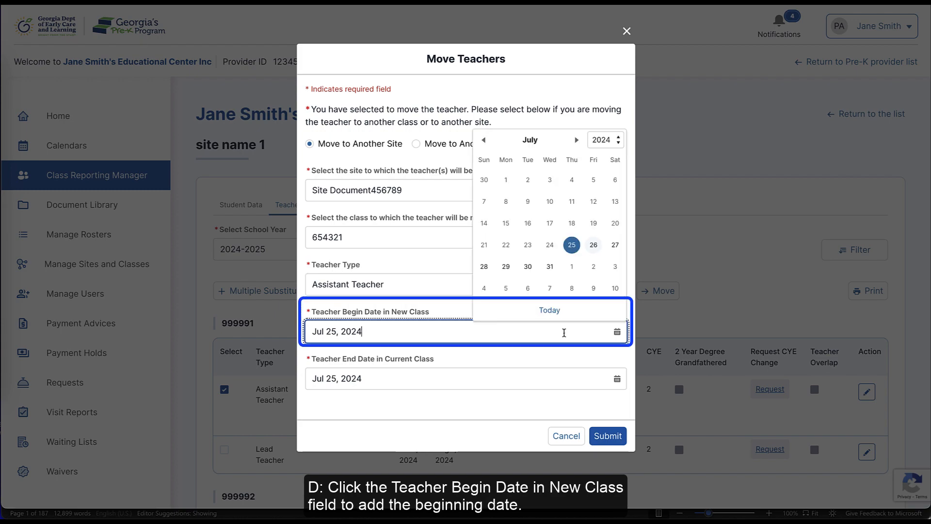
pyautogui.click(594, 245)
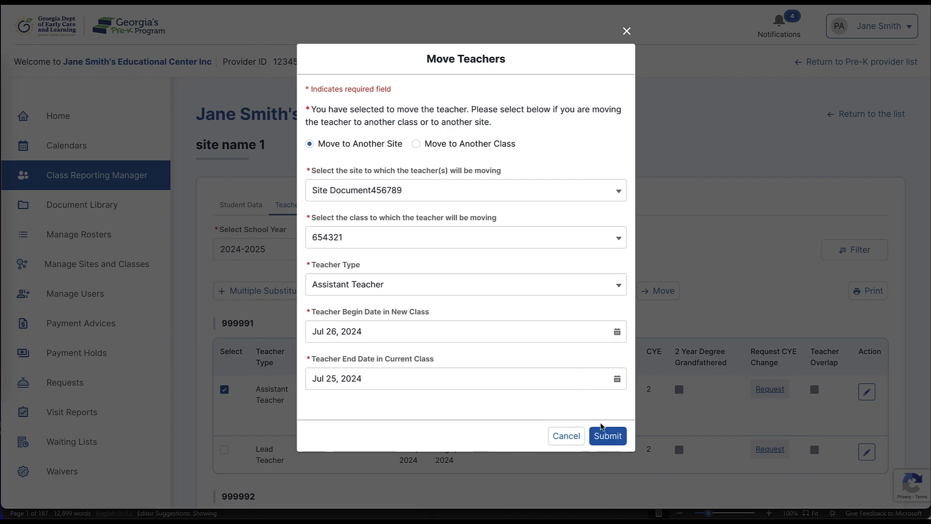
pyautogui.click(607, 434)
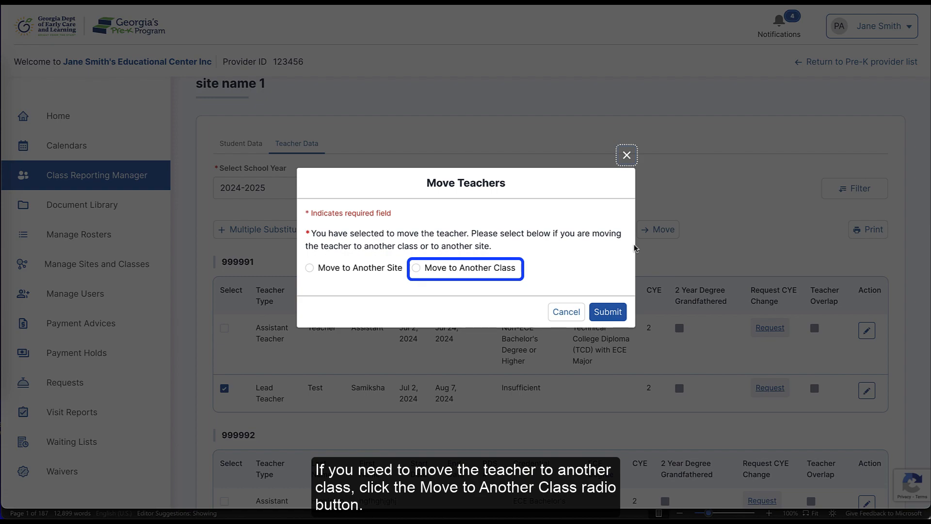
# Step: Use Move to Another Class to choose the destination class and teacher type, then submit
pyautogui.click(417, 268)
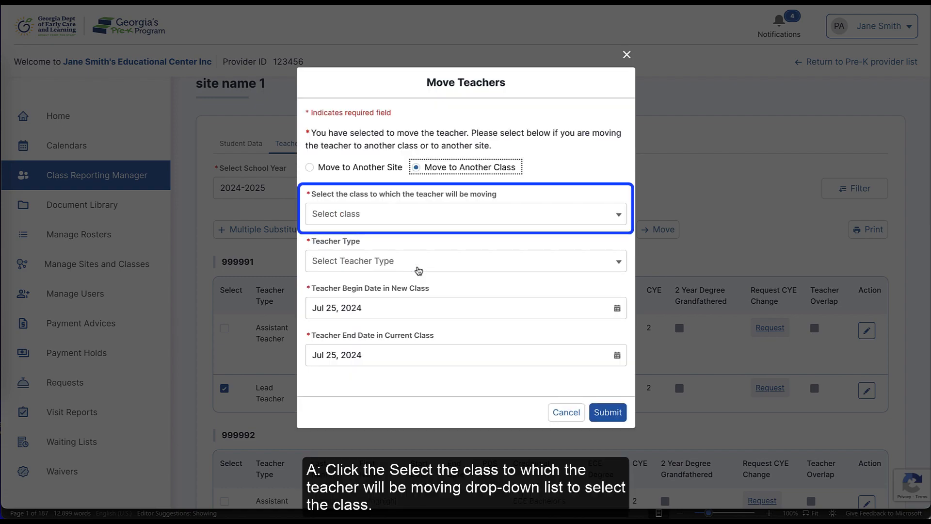
pyautogui.click(468, 217)
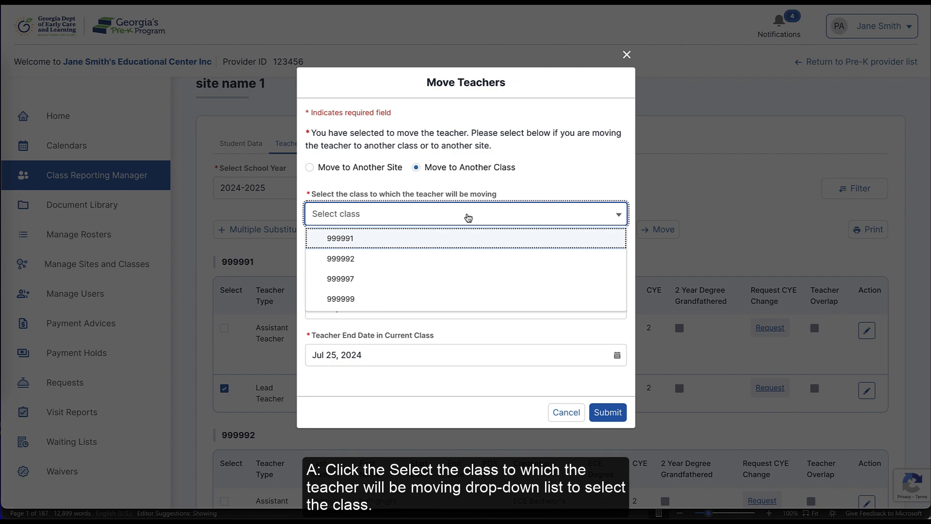
pyautogui.click(443, 239)
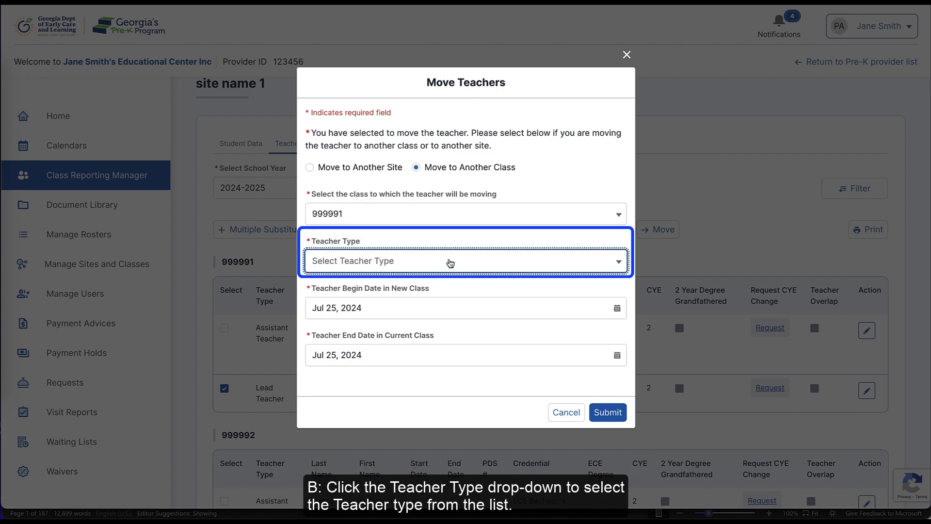
pyautogui.click(451, 263)
pyautogui.click(433, 304)
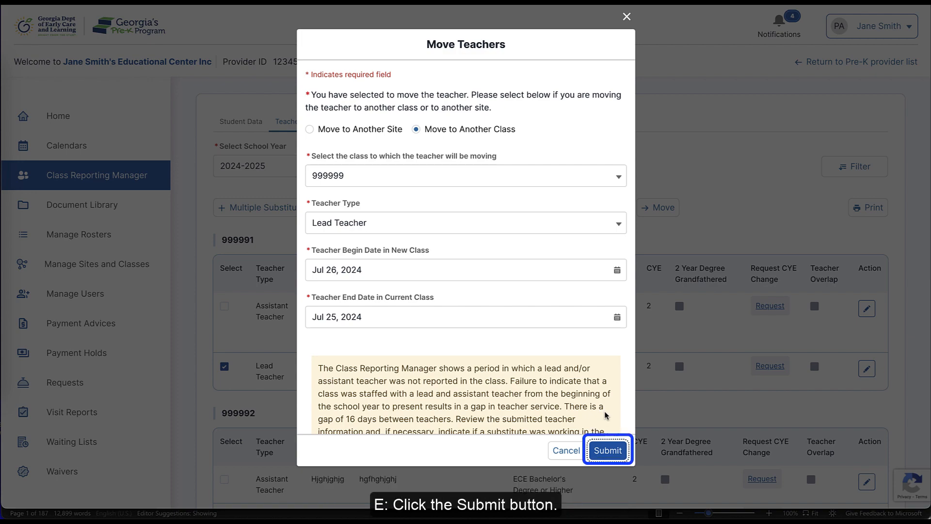
pyautogui.click(608, 451)
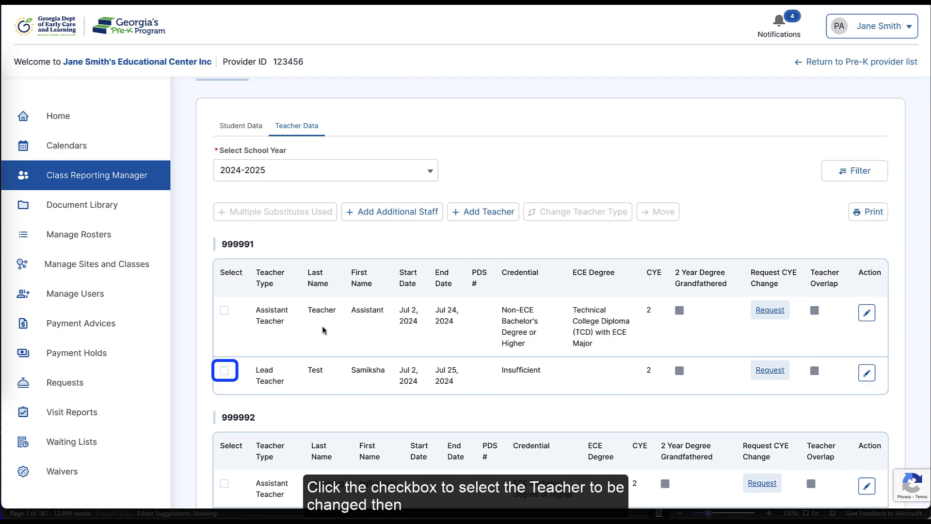
# Step: Change the class 999991 lead teacher to Assistant Teacher, effective Jul 30, 2024, and save
pyautogui.click(224, 371)
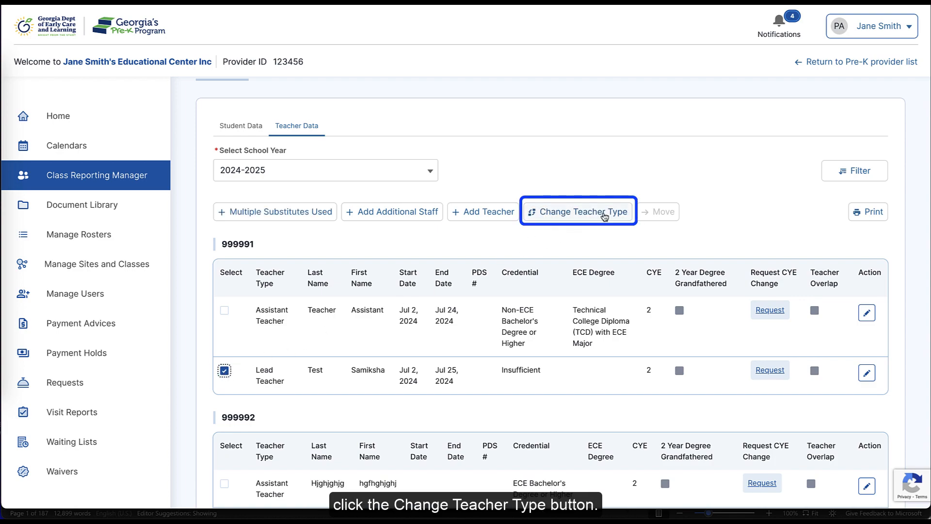
pyautogui.click(604, 216)
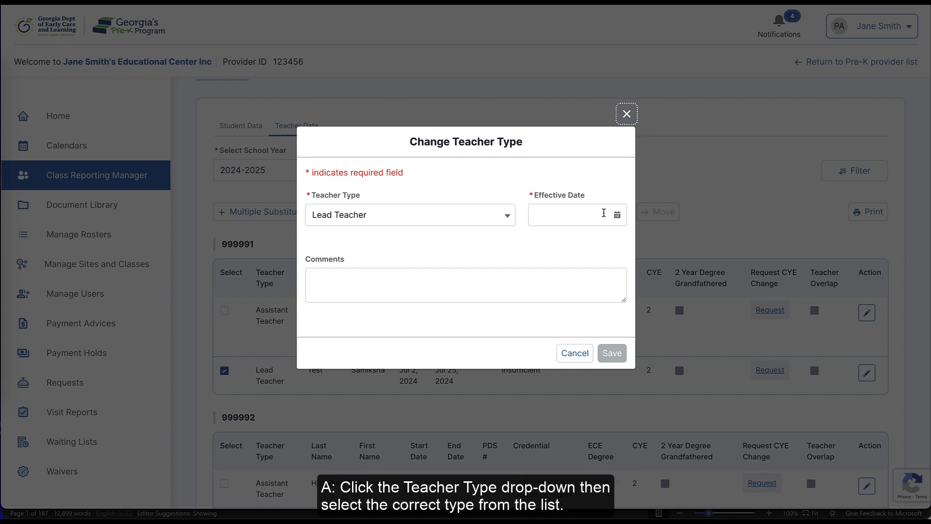
pyautogui.click(507, 216)
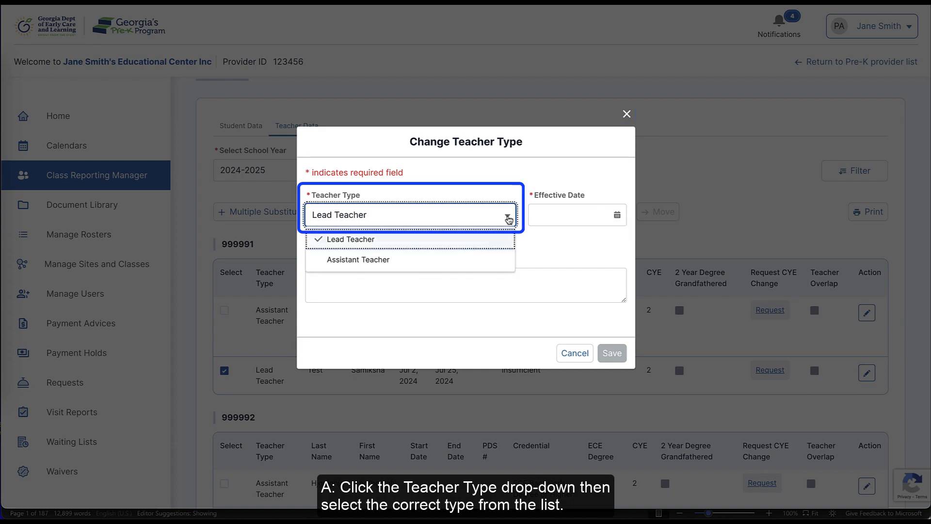
pyautogui.click(486, 259)
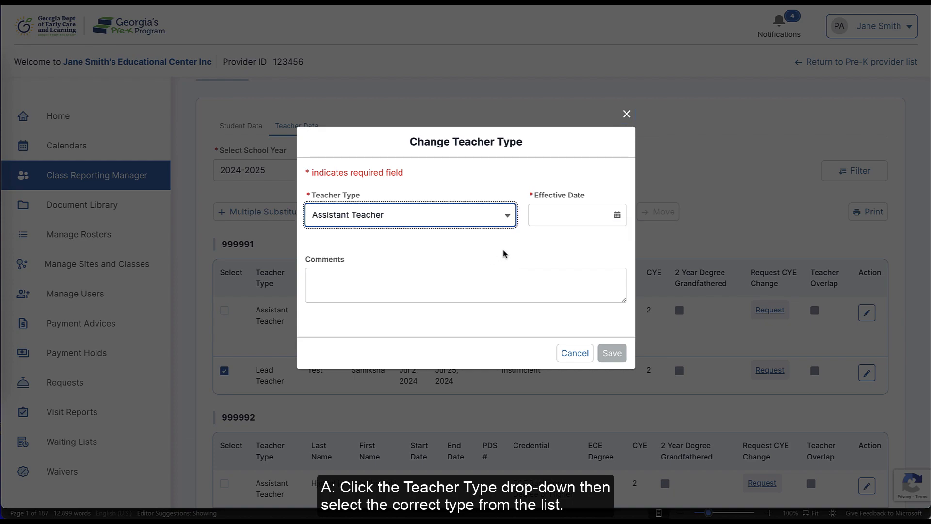
pyautogui.click(616, 215)
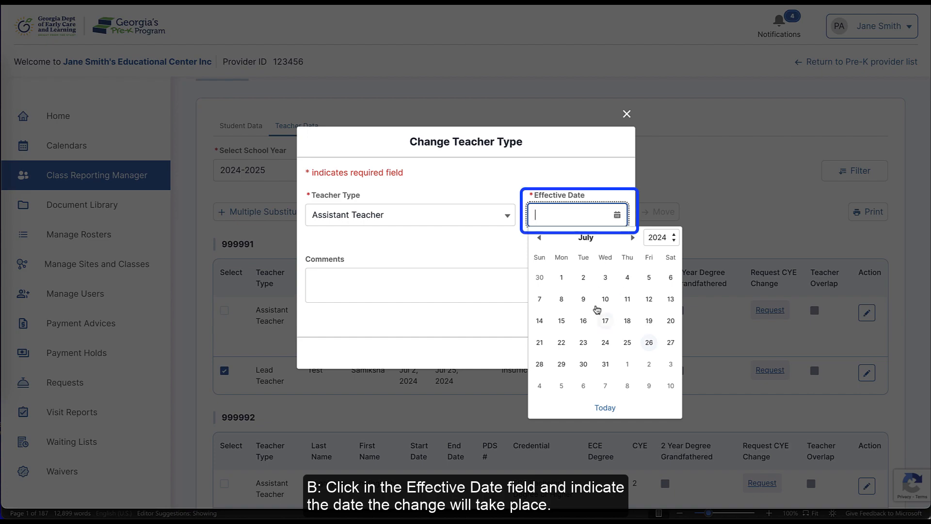
pyautogui.click(584, 361)
pyautogui.click(542, 325)
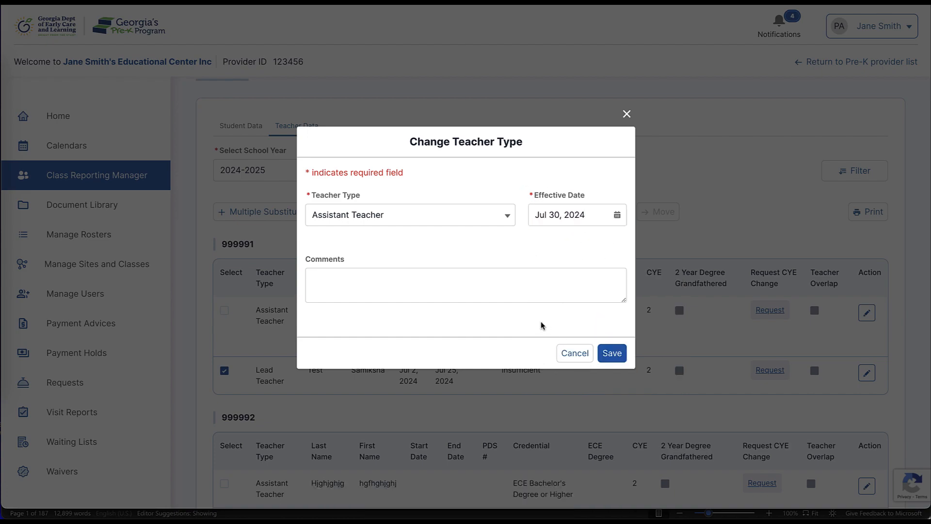
pyautogui.click(607, 355)
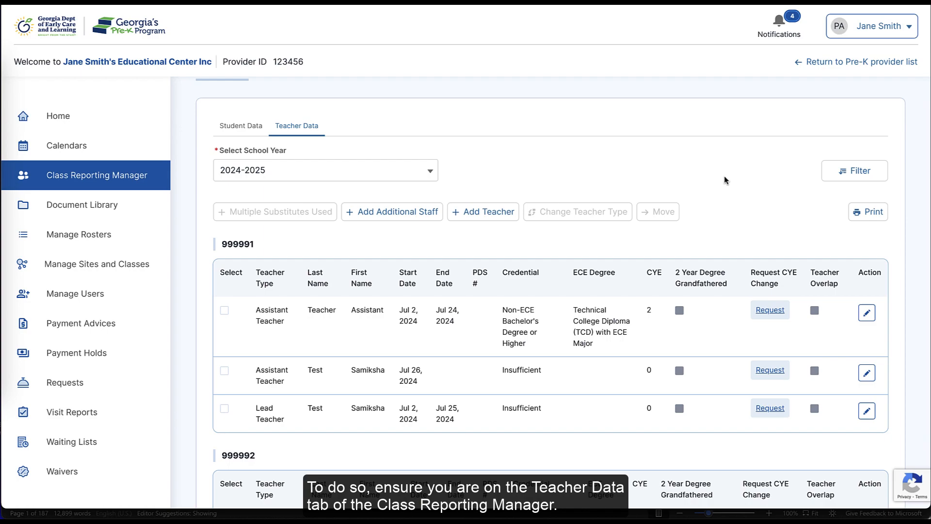
# Step: Choose Add Additional Staff and continue past the pop-up to the staff search form
pyautogui.click(421, 221)
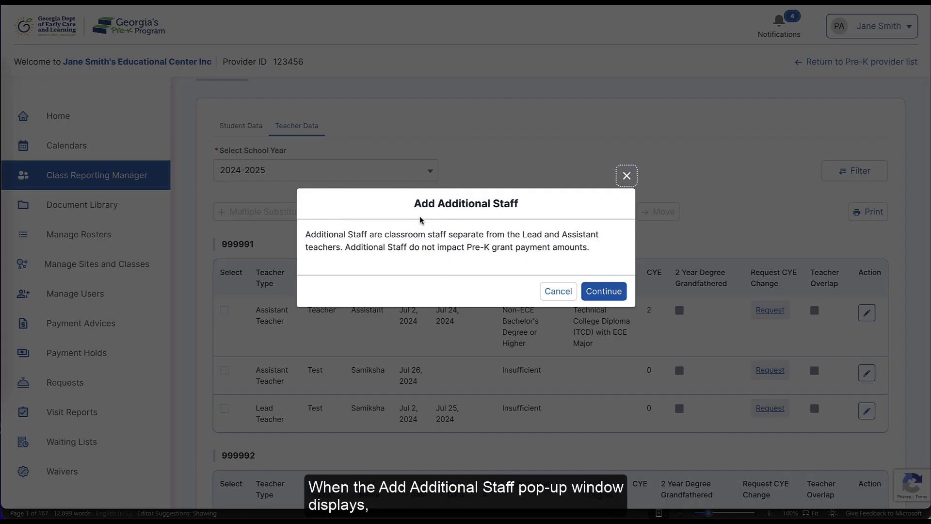
pyautogui.scroll(2, 466, 296)
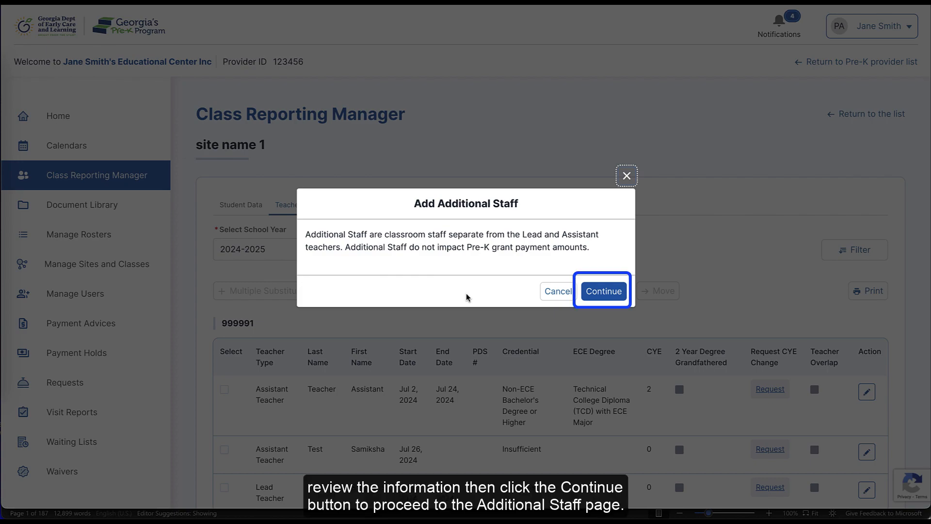
pyautogui.click(593, 291)
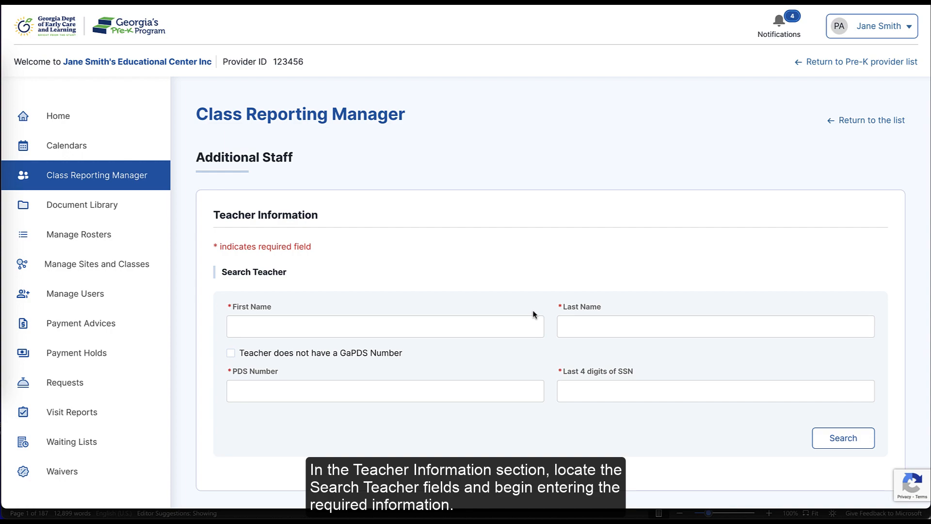
# Step: Enter the new staff member's first and last name
pyautogui.click(509, 321)
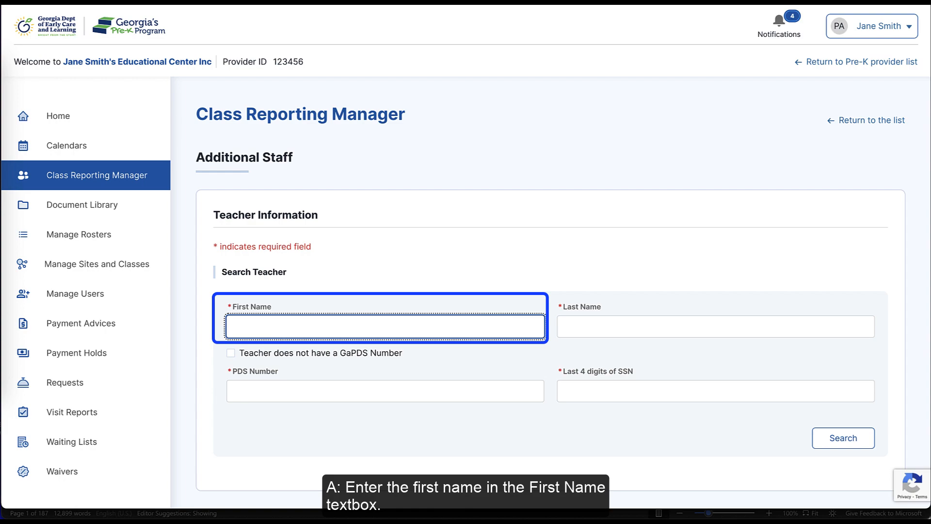
pyautogui.write('Selena')
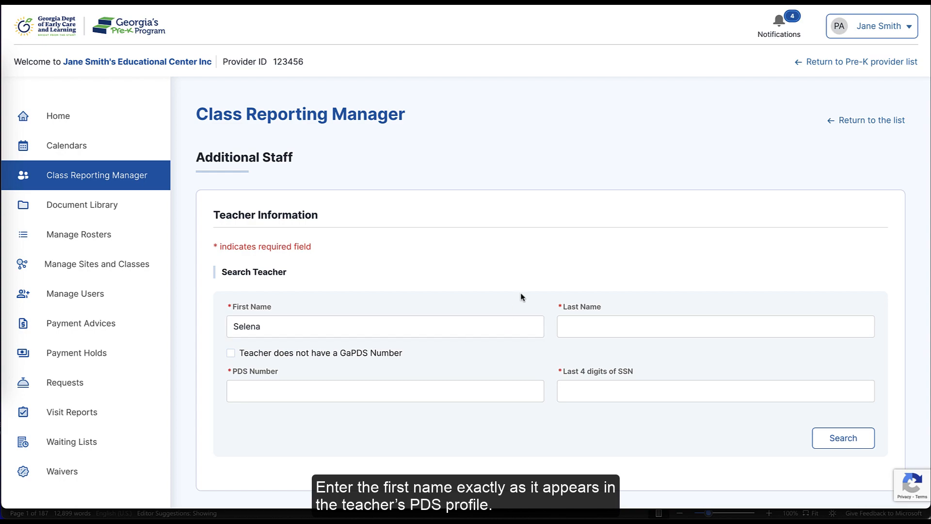
pyautogui.click(579, 323)
pyautogui.write('Gomez')
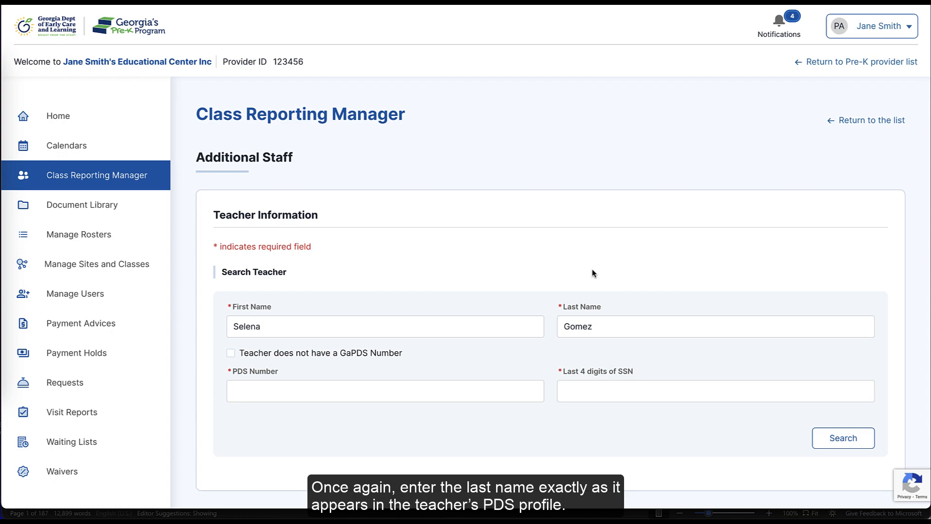
# Step: Mark the staff member as having no GaPDS number, enter the last four SSN digits, and search
pyautogui.click(465, 388)
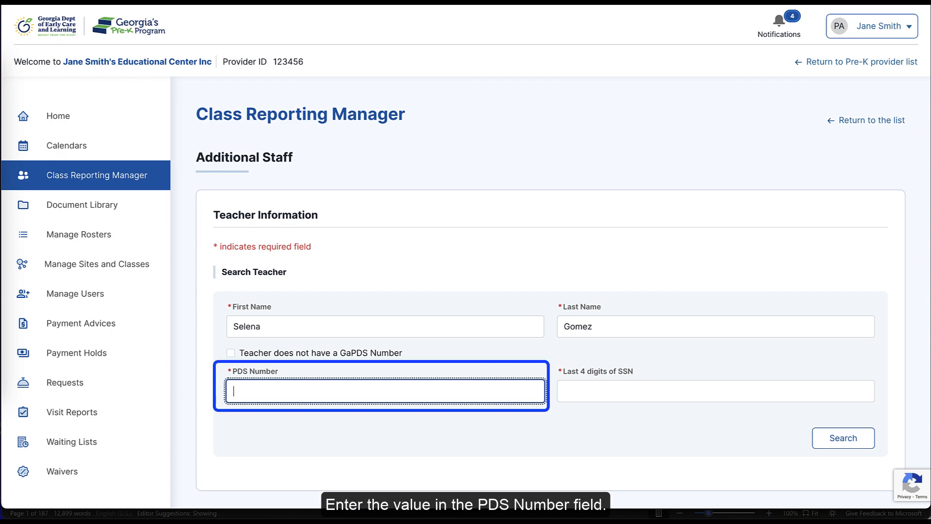
pyautogui.write('1234567')
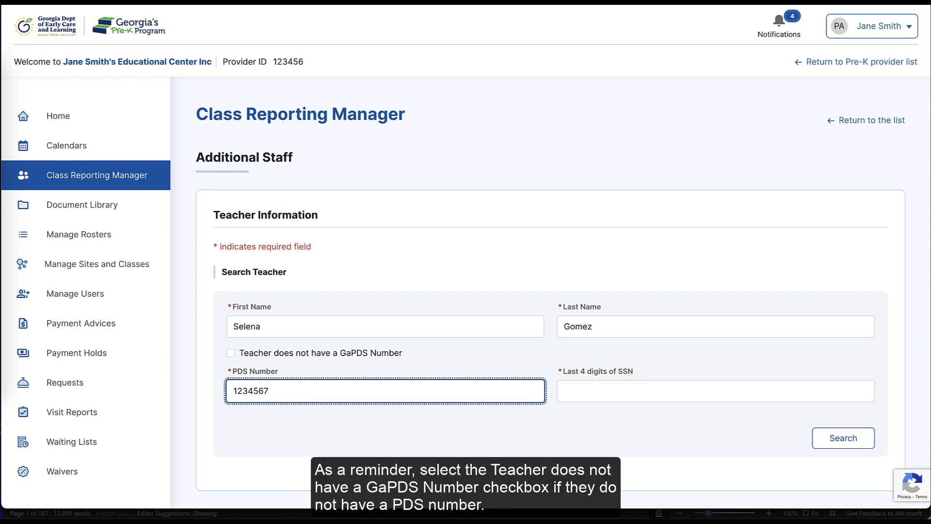
pyautogui.click(487, 368)
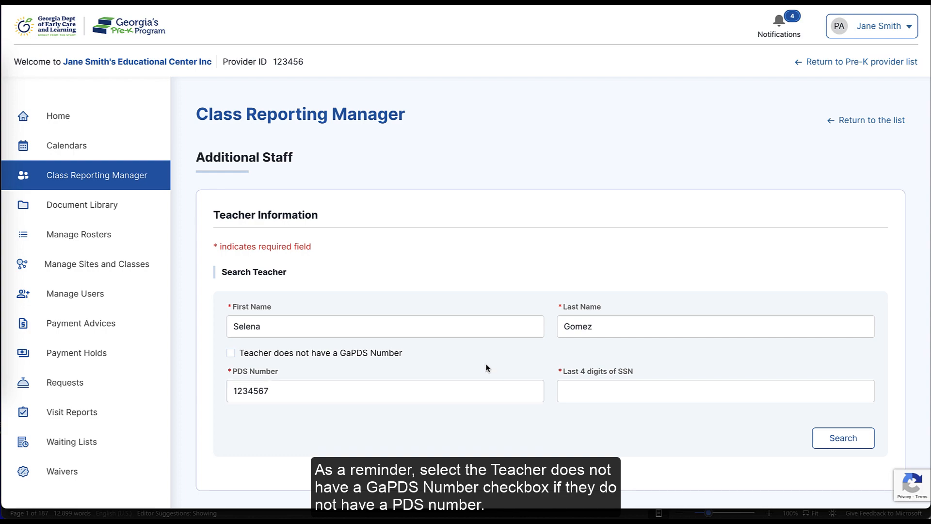
pyautogui.click(231, 353)
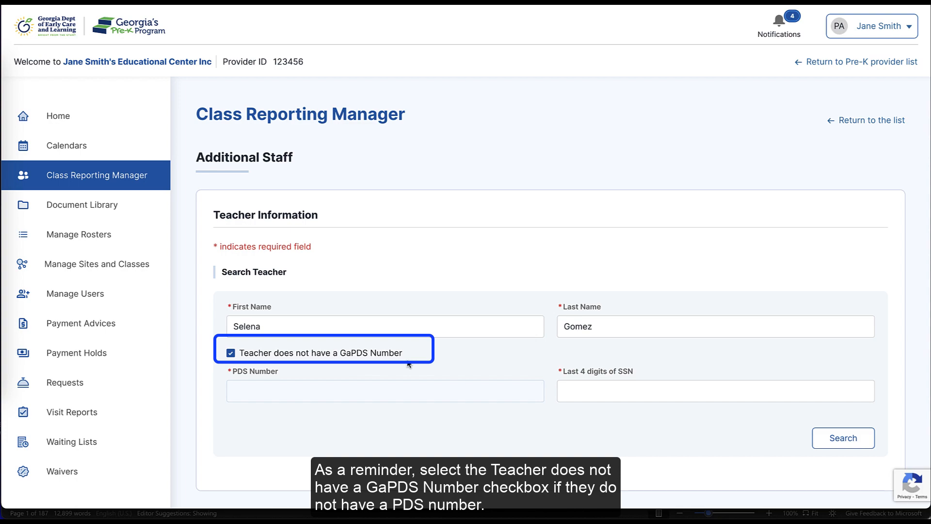
pyautogui.click(588, 391)
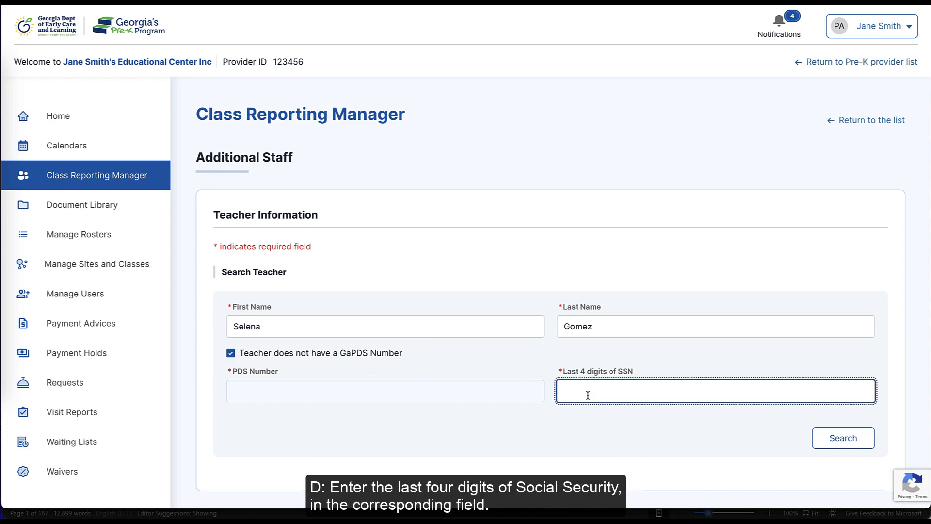
pyautogui.write('7658')
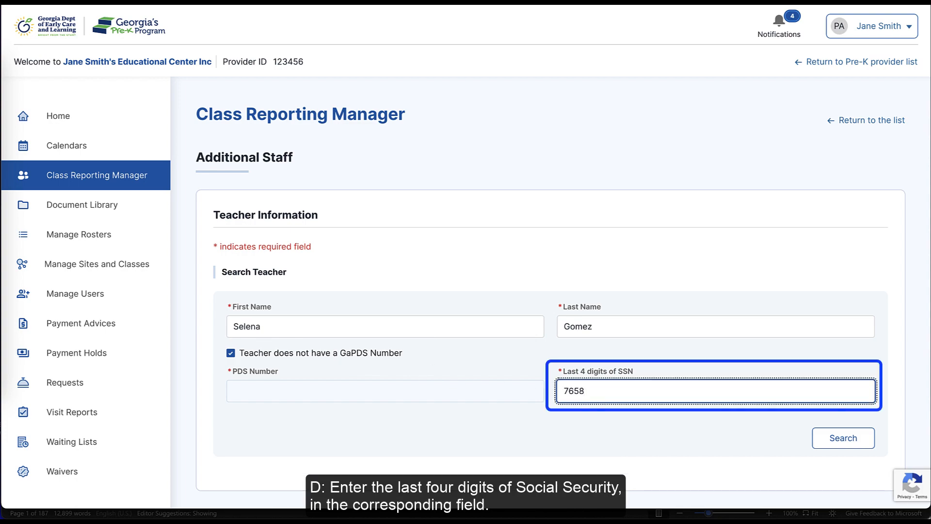
pyautogui.click(592, 424)
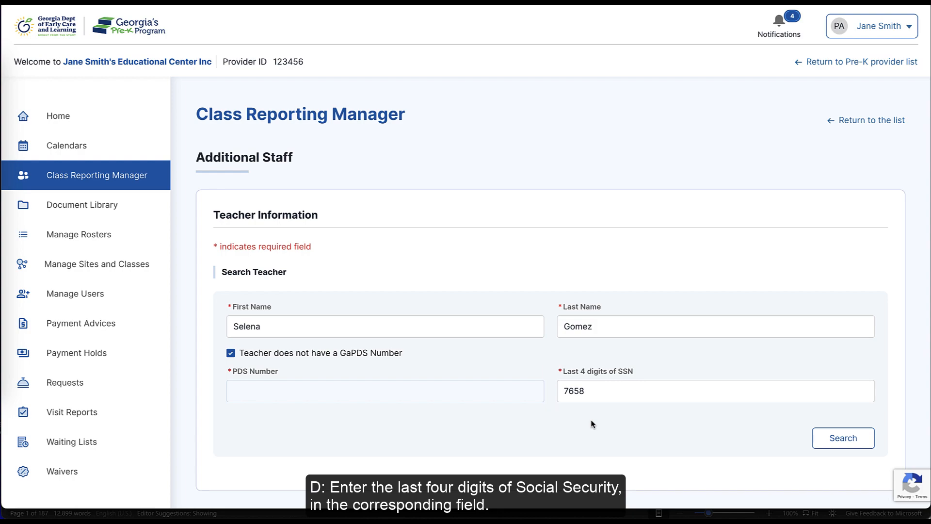
pyautogui.click(827, 442)
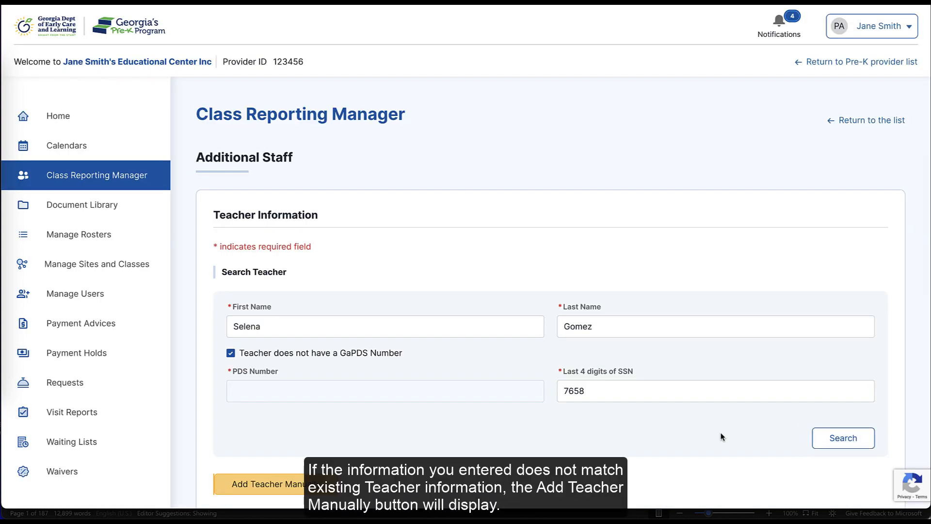
pyautogui.scroll(-1, 722, 436)
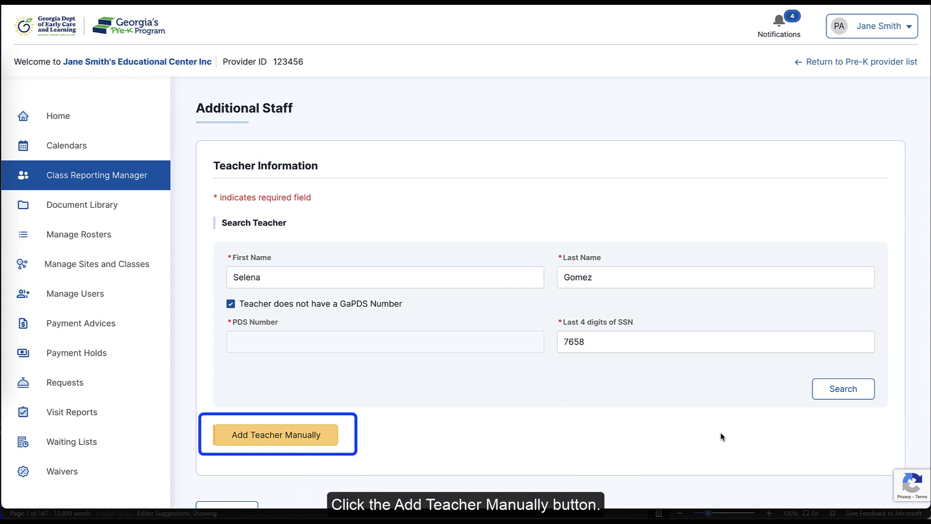
# Step: Add the unmatched teacher manually as Additional Staff and enter their last four SSN digits
pyautogui.click(307, 435)
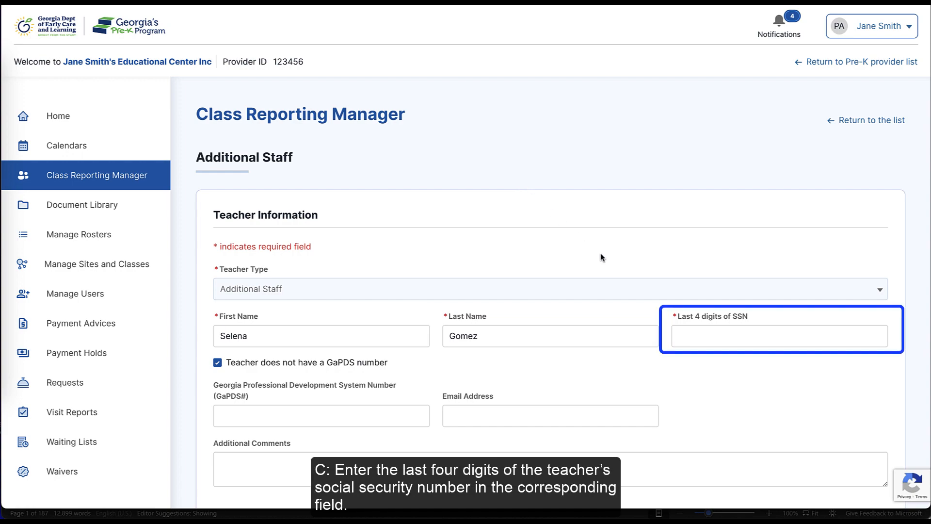
pyautogui.click(682, 333)
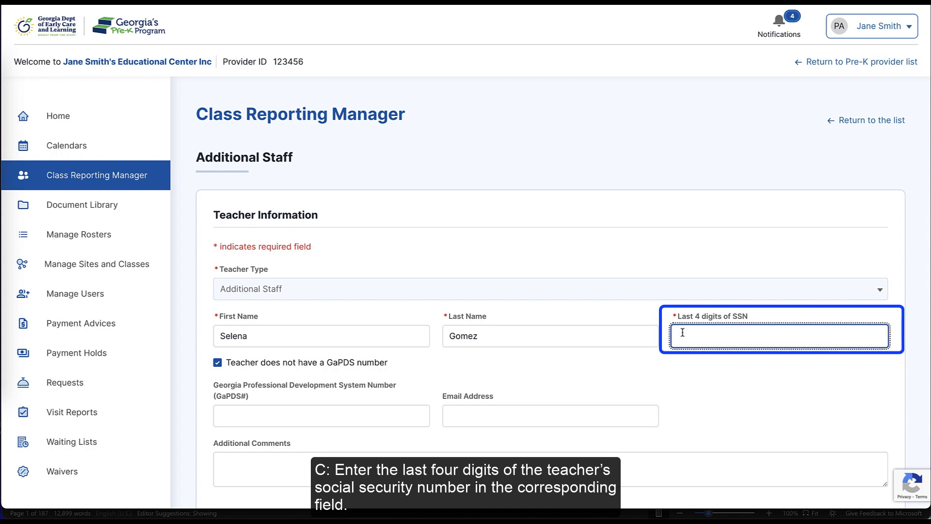
pyautogui.write('7658')
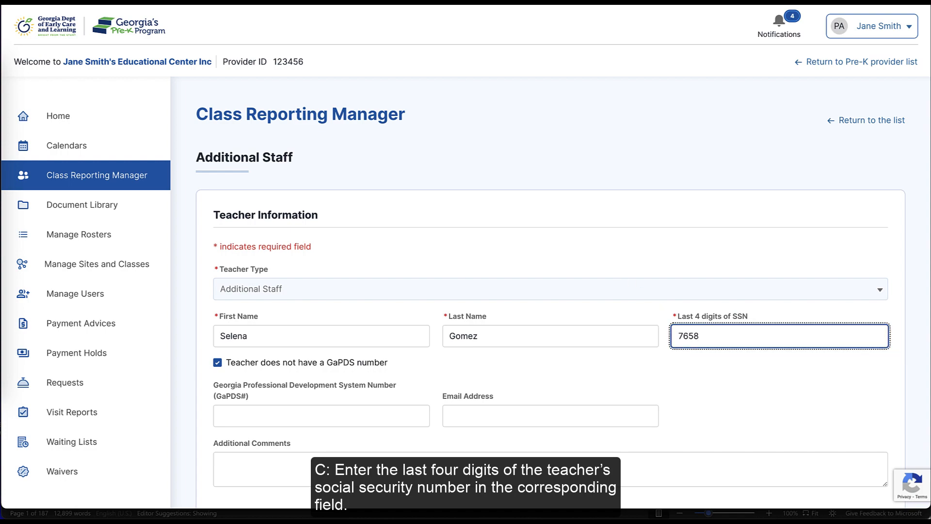
pyautogui.click(718, 377)
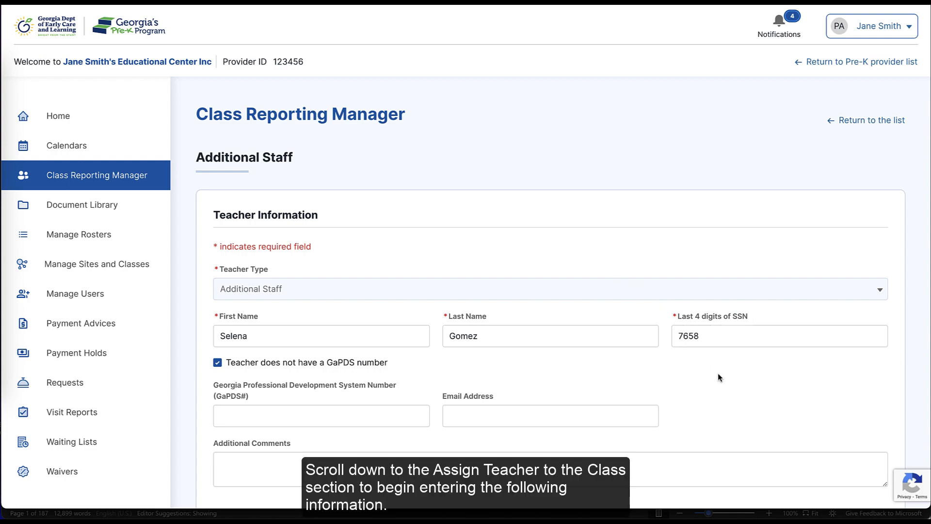
pyautogui.scroll(-5, 718, 377)
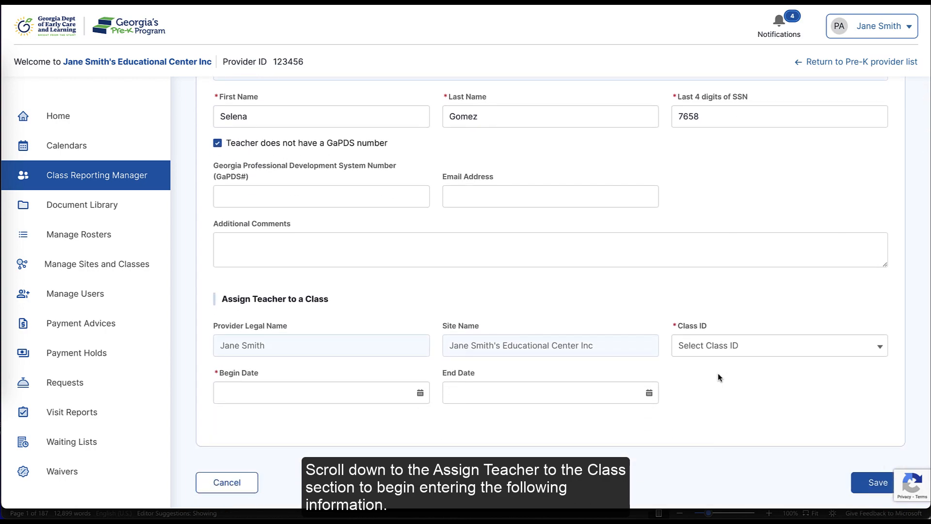
# Step: Assign the new staff member to class 999999 with begin date 7/25/2024 and save
pyautogui.click(768, 346)
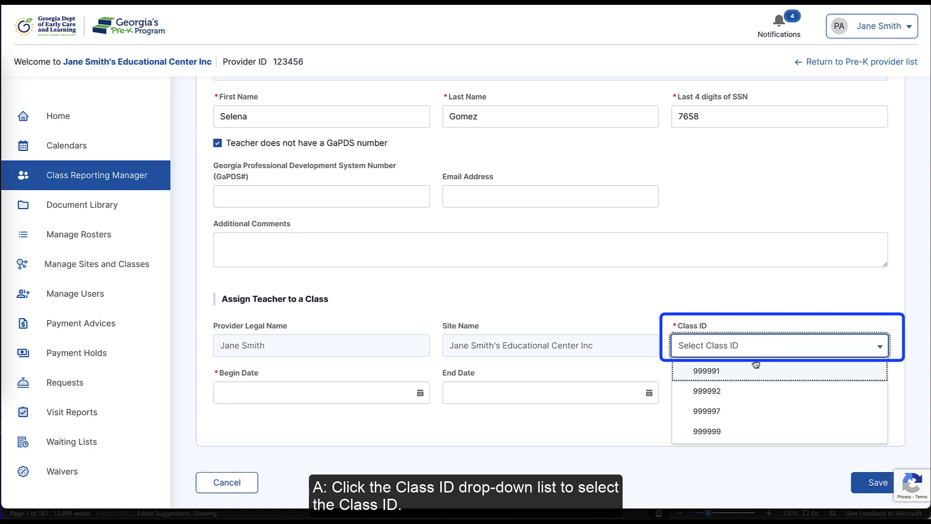
pyautogui.click(704, 431)
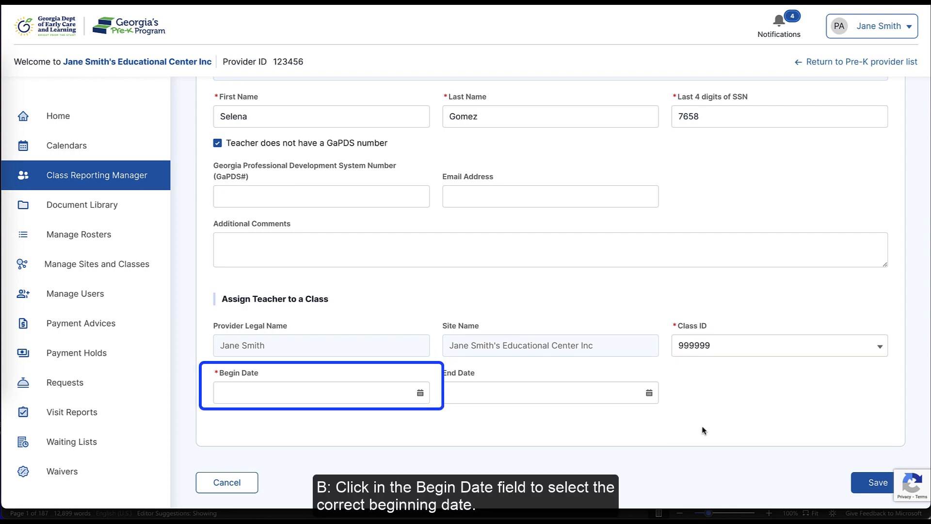
pyautogui.click(420, 392)
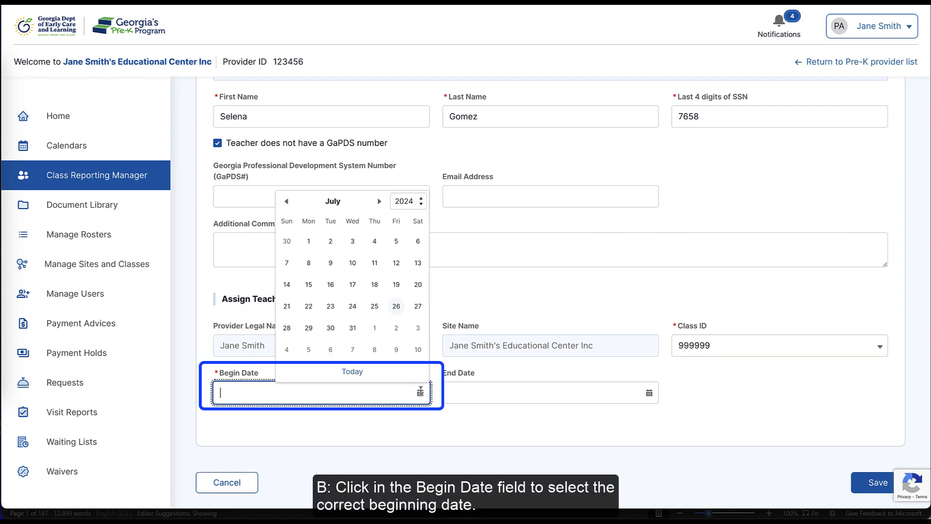
pyautogui.click(375, 306)
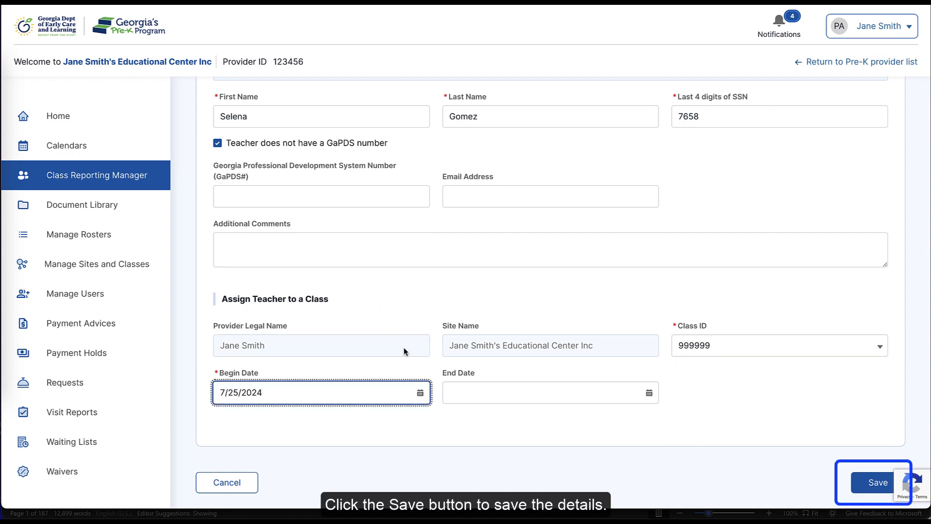
pyautogui.click(446, 420)
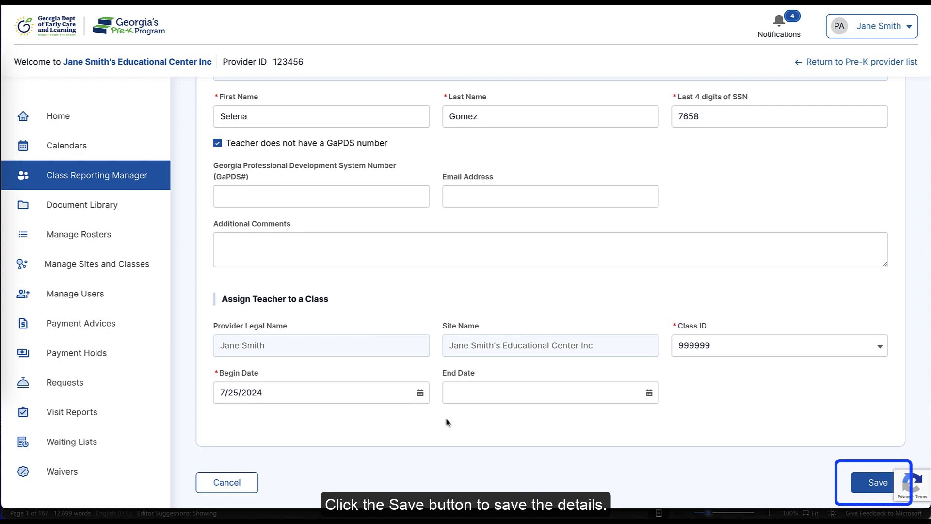
pyautogui.click(857, 490)
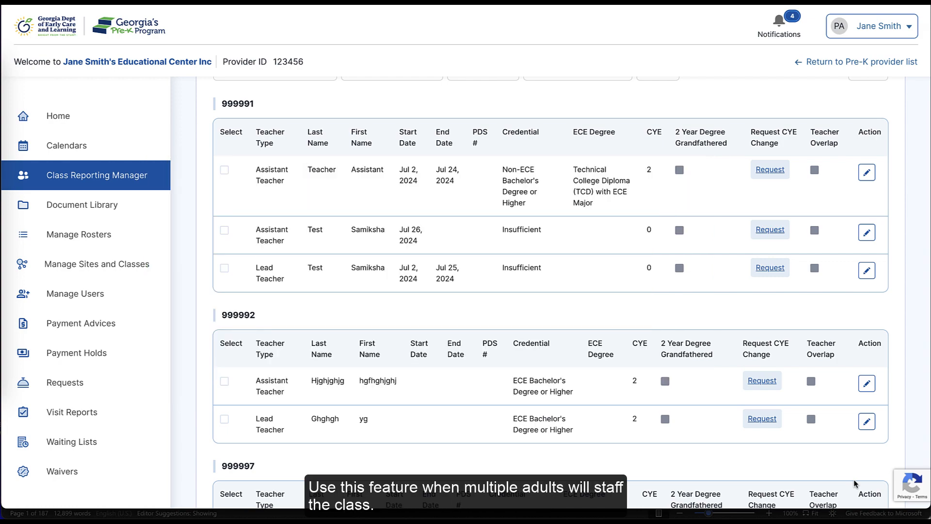
# Step: Mark class 999991's Lead Teacher as replaced by multiple substitutes, with end date Jul 25, 2024
pyautogui.scroll(5, 535, 202)
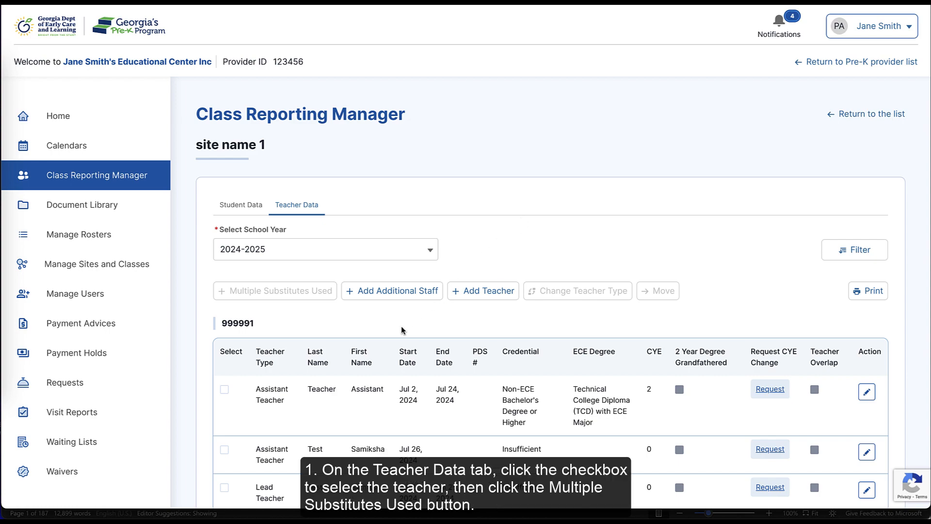
pyautogui.click(225, 488)
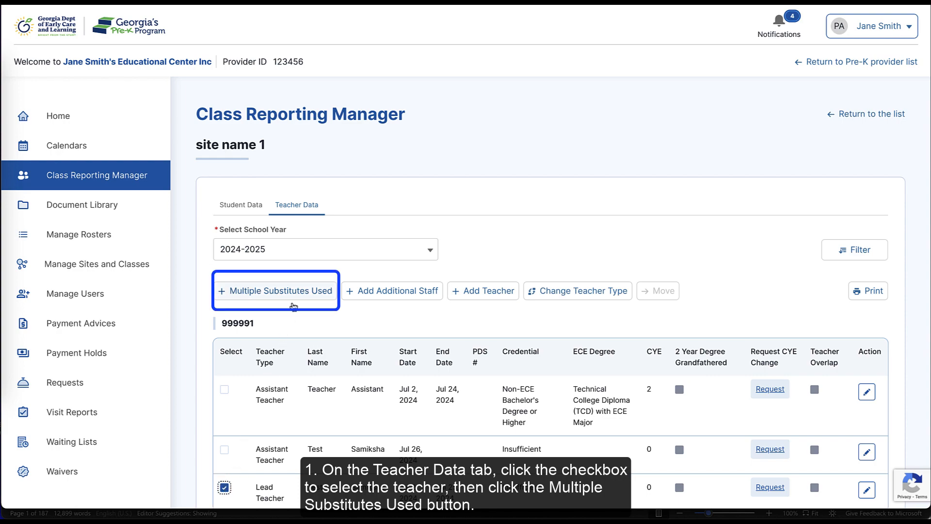
pyautogui.click(295, 299)
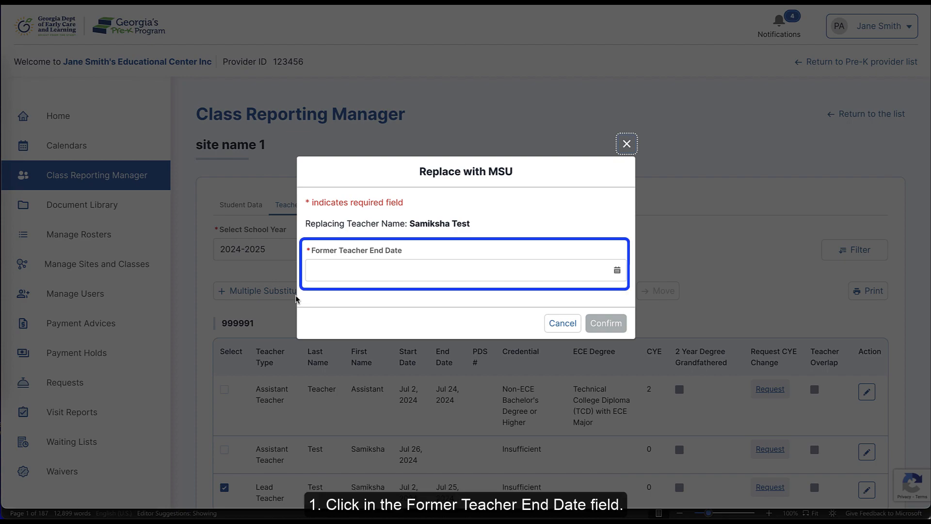
pyautogui.click(445, 274)
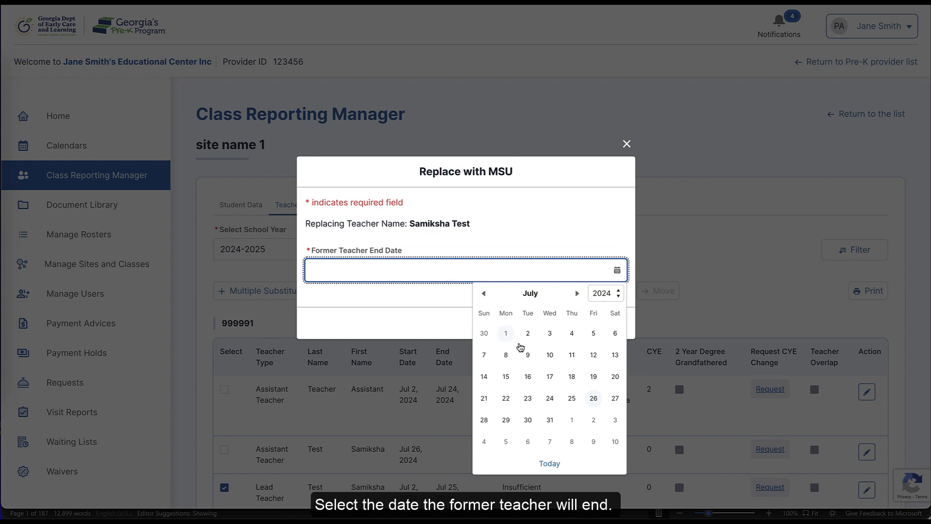
pyautogui.click(572, 397)
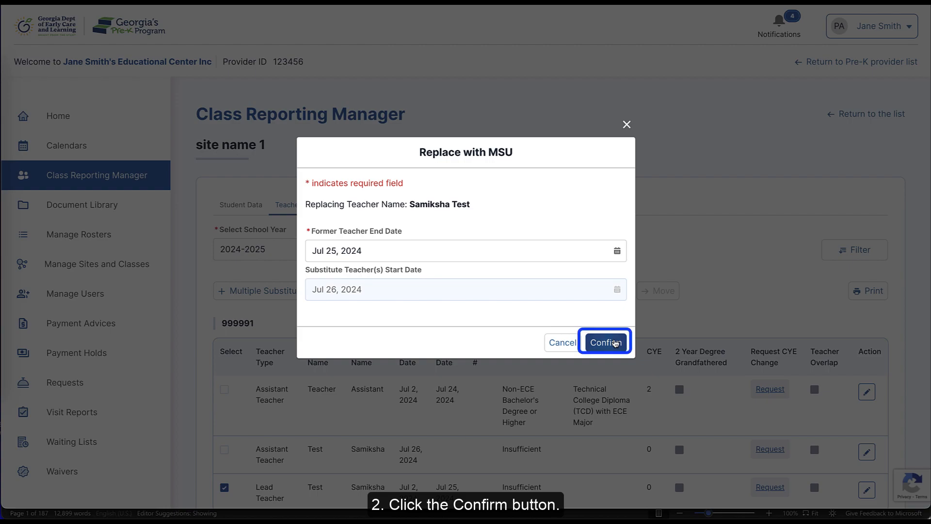
pyautogui.click(614, 343)
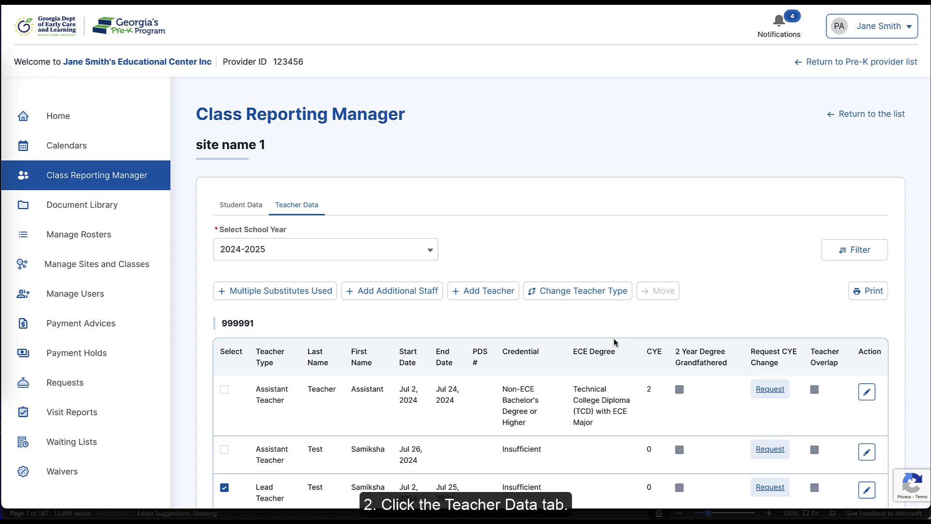
# Step: Change the class 999999 Additional Staff end date to Jul 26, 2024 and save
pyautogui.scroll(-10, 432, 252)
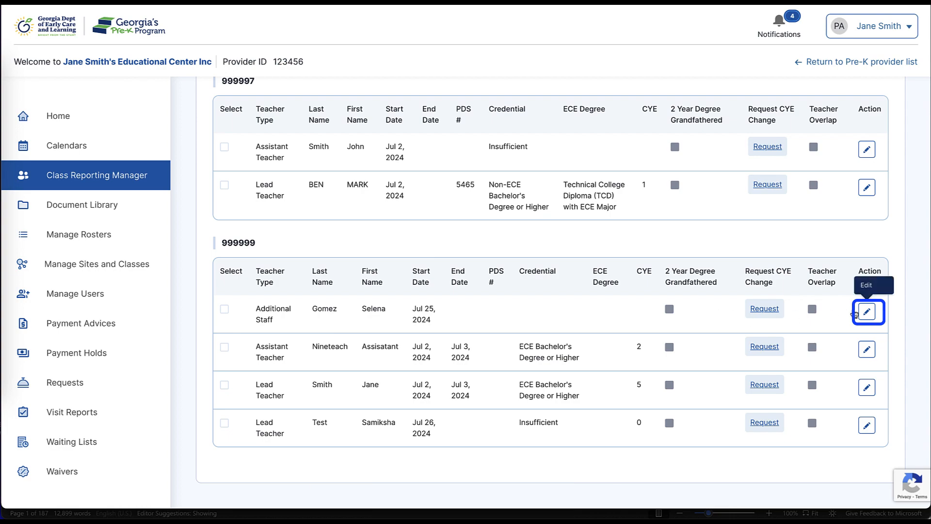
pyautogui.click(867, 311)
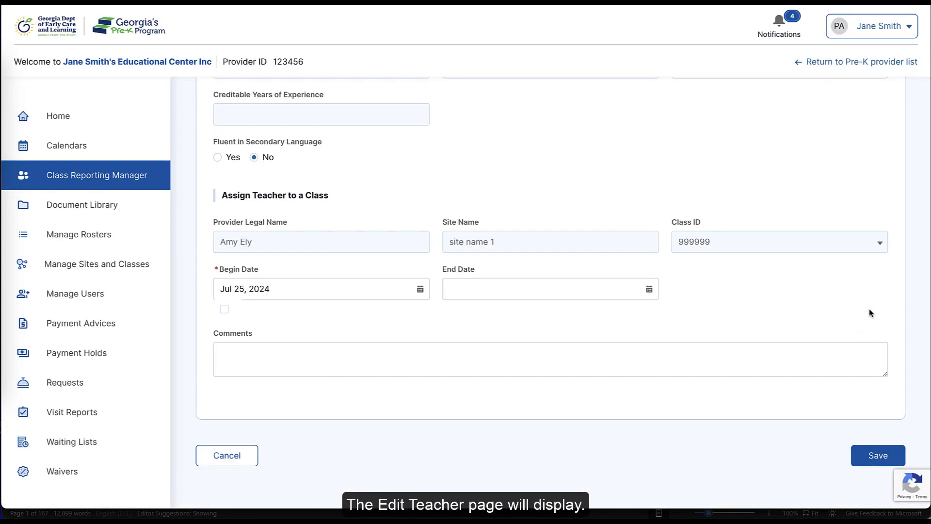
pyautogui.click(649, 290)
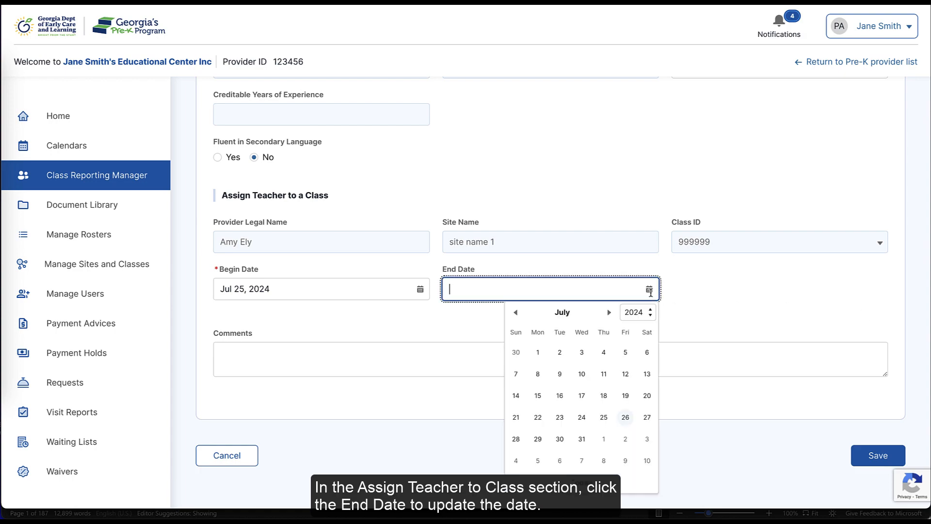
pyautogui.click(632, 422)
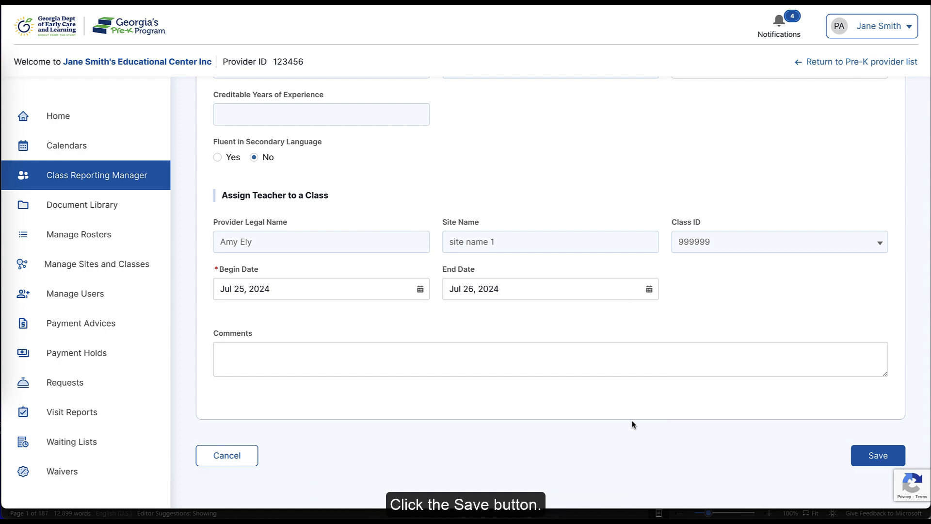
pyautogui.click(862, 454)
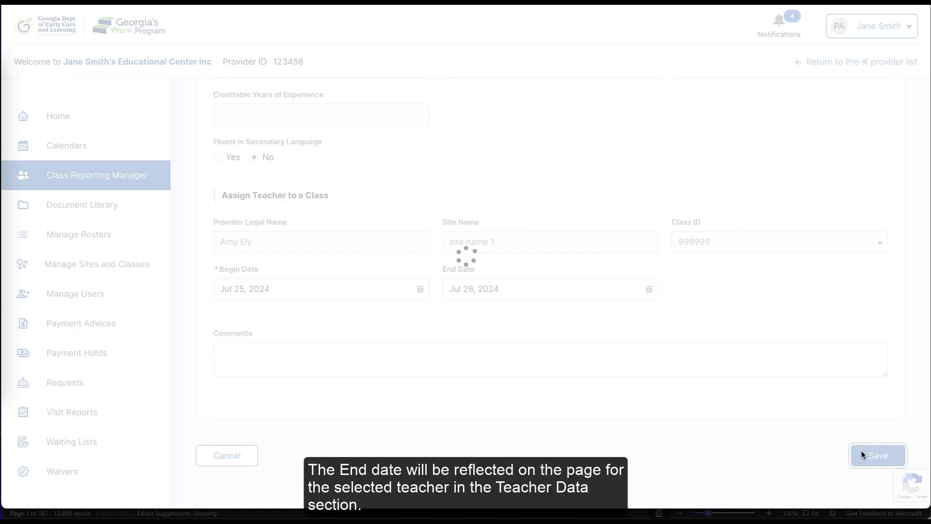
pyautogui.scroll(7, 862, 455)
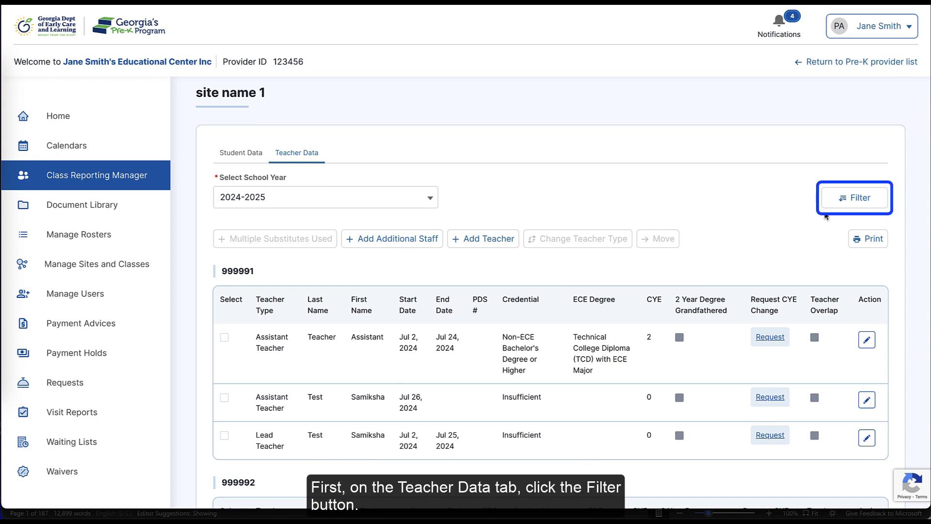
# Step: Show only class 999999 in Teacher Data, then reset the filter to list every class
pyautogui.click(828, 204)
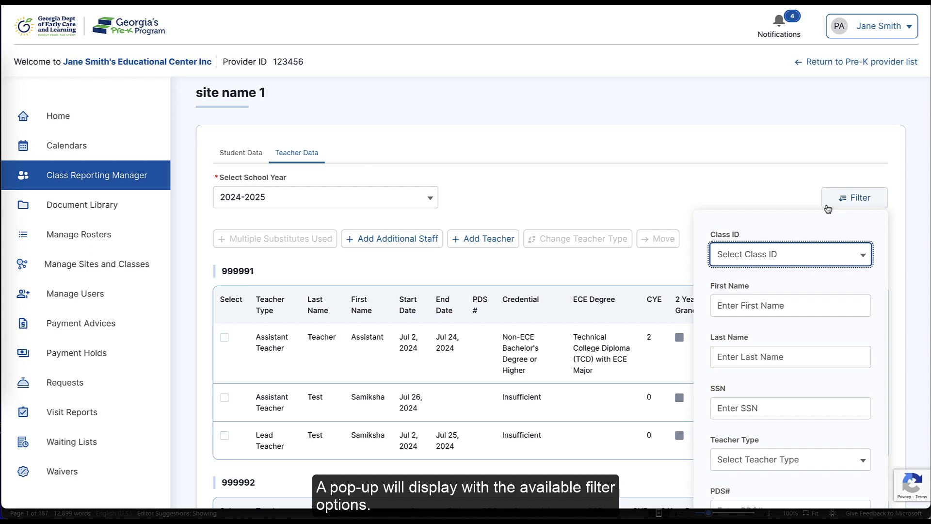
pyautogui.click(819, 256)
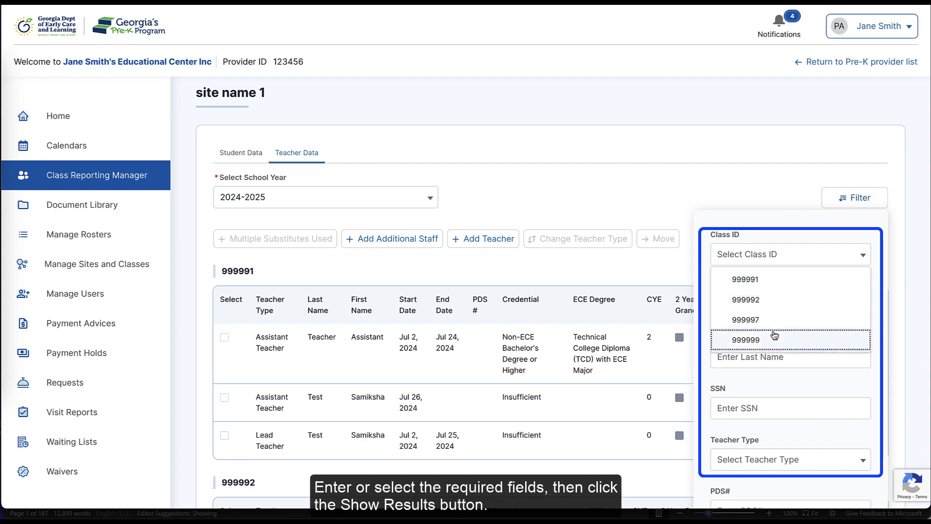
pyautogui.click(774, 339)
pyautogui.scroll(-3, 873, 295)
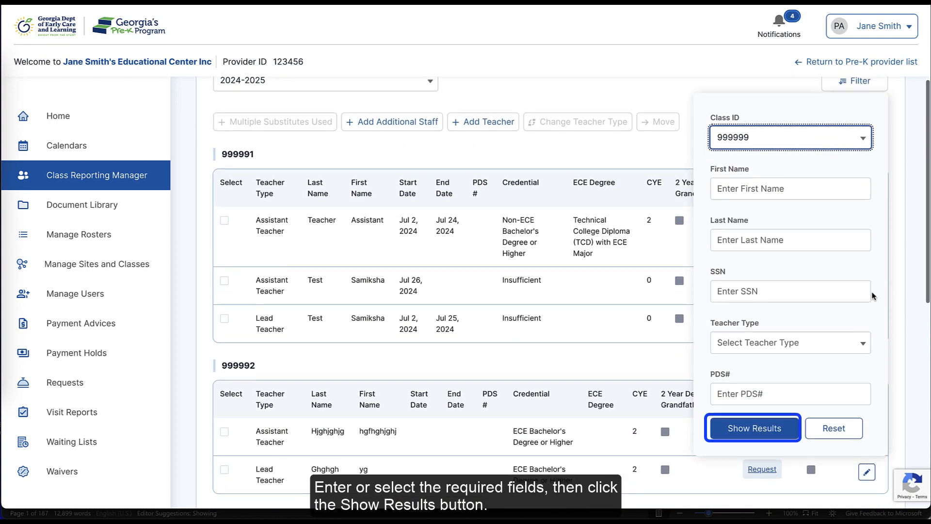
pyautogui.click(780, 426)
pyautogui.click(842, 151)
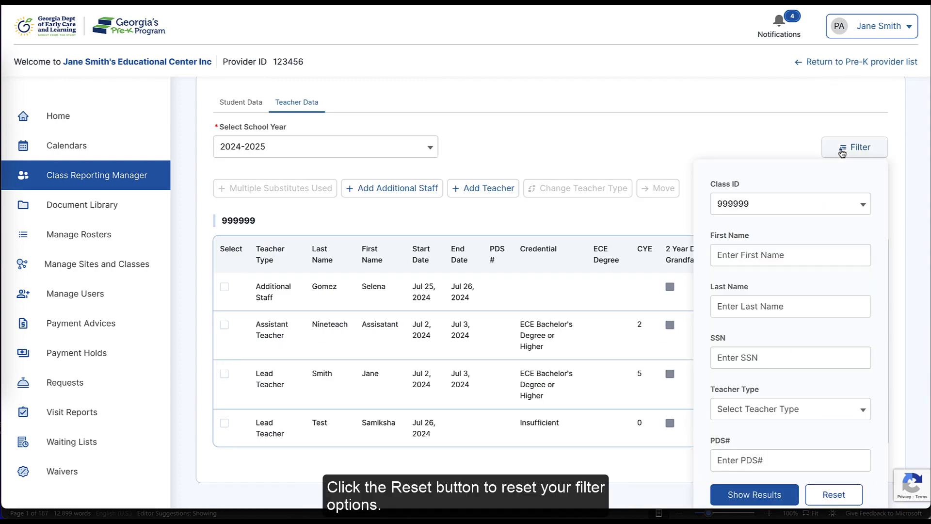
pyautogui.click(834, 494)
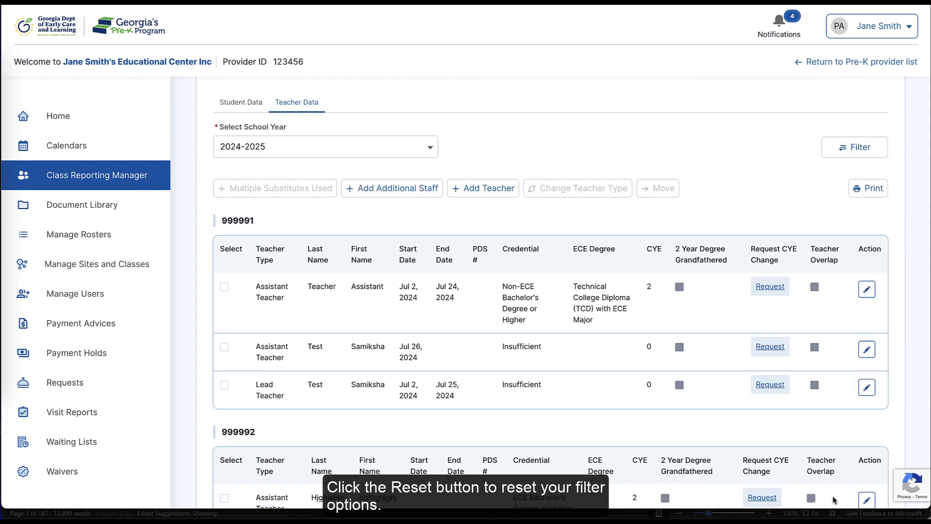